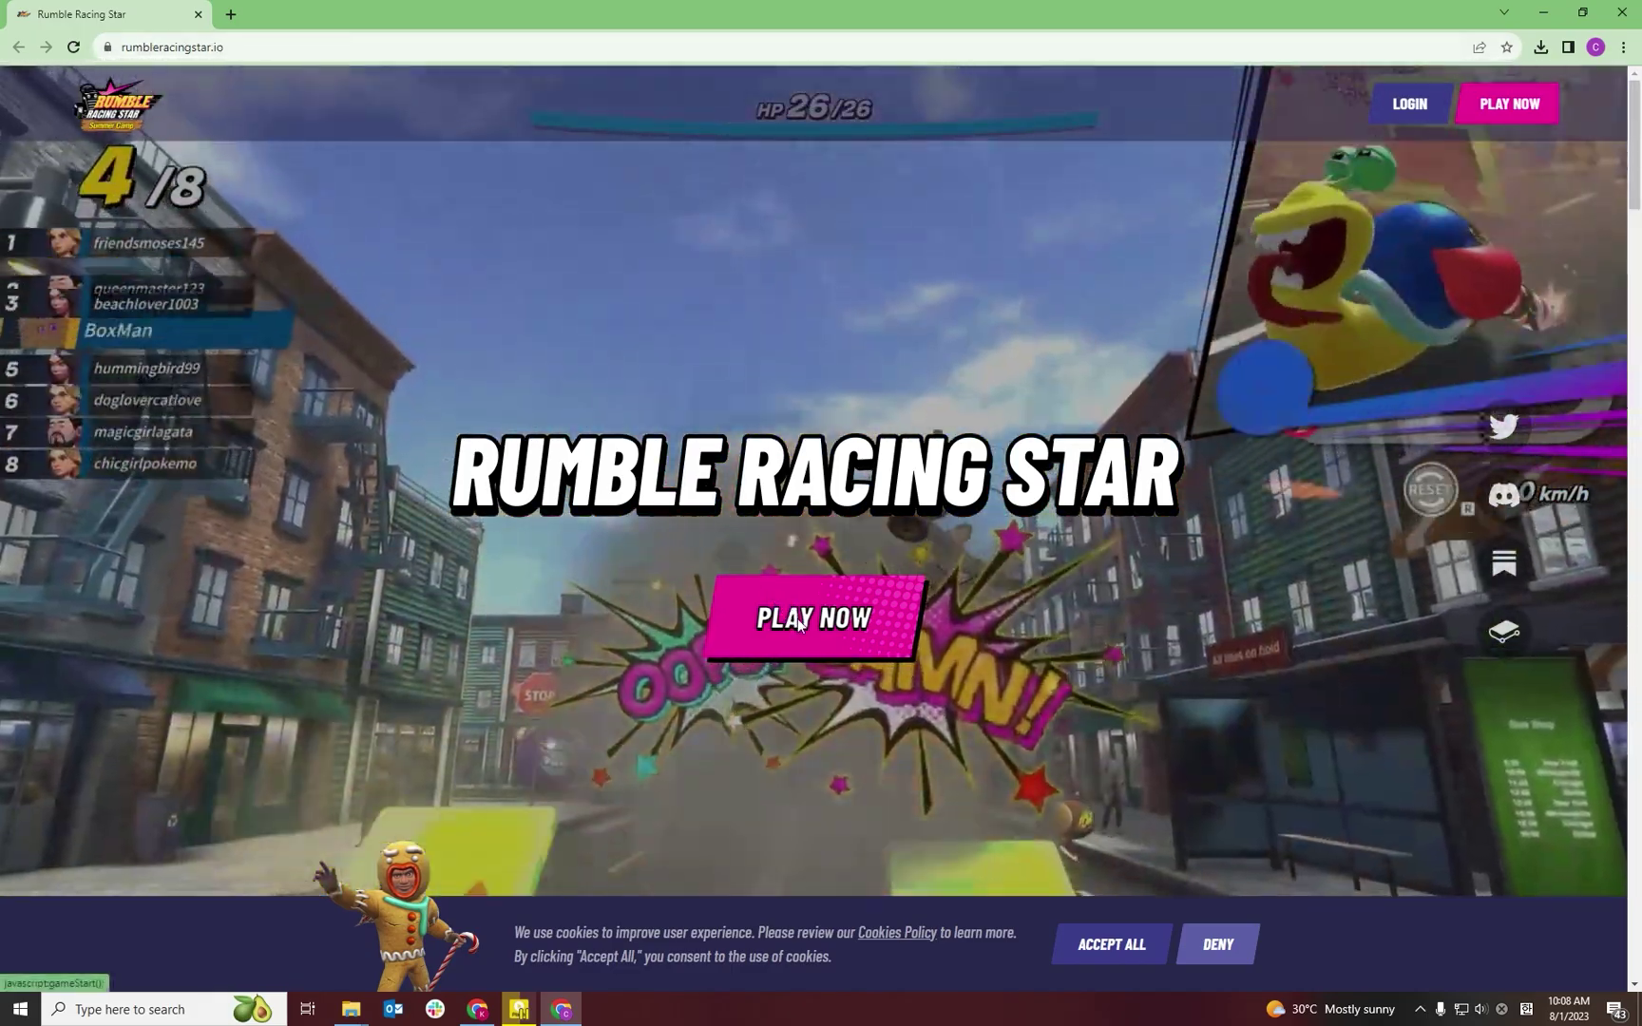
- Open the 'Log in to RRS Official Site' panel from the central PLAY NOW button
{"action": "left_click", "coordinate": [799, 624]}
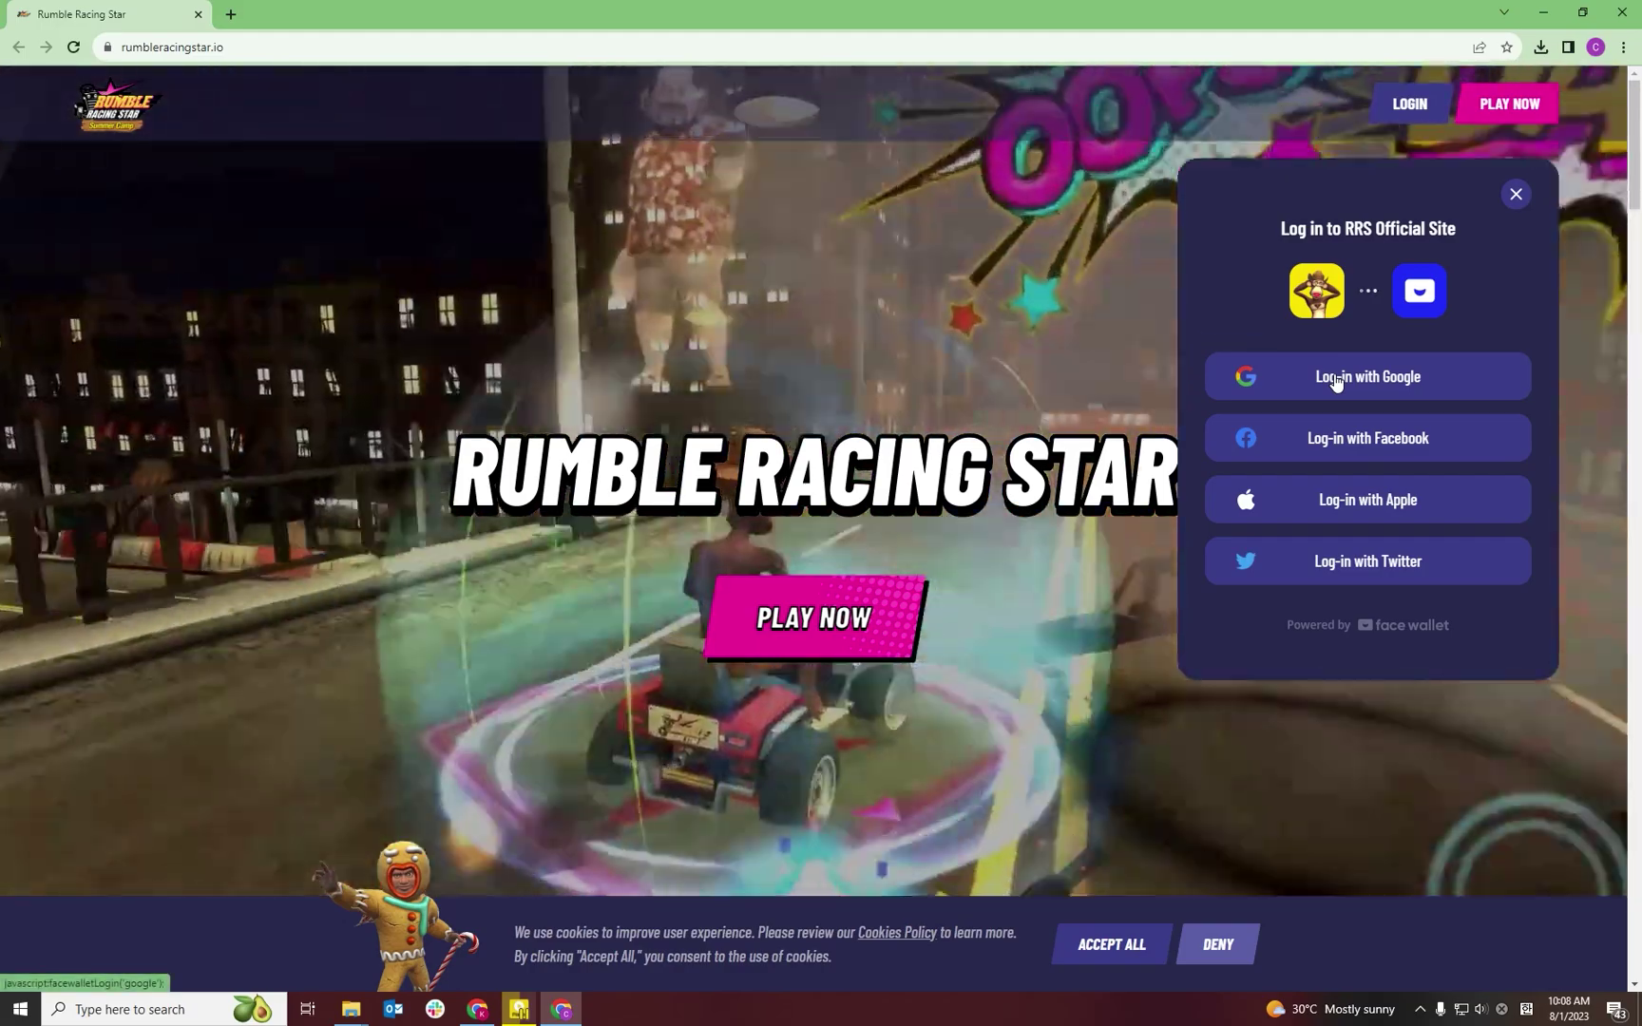
- Sign in through Face Wallet with a Google account and defer 2FA with Set Up Later
{"action": "left_click", "coordinate": [1335, 380]}
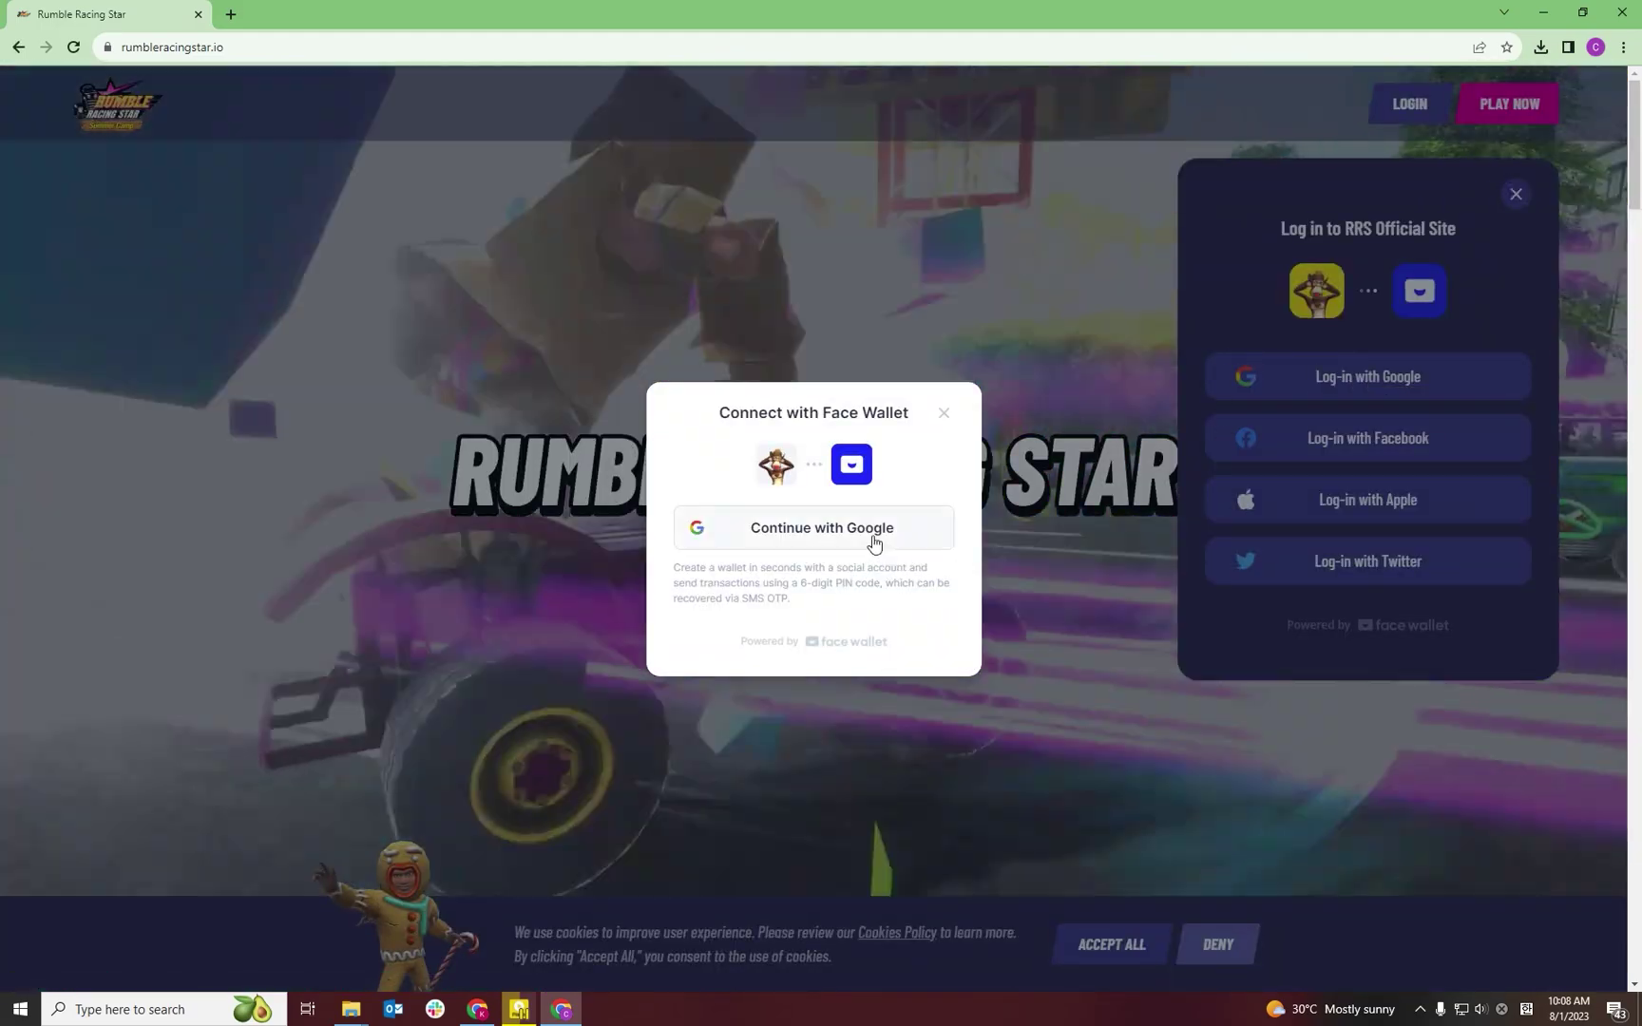
{"action": "left_click", "coordinate": [874, 539]}
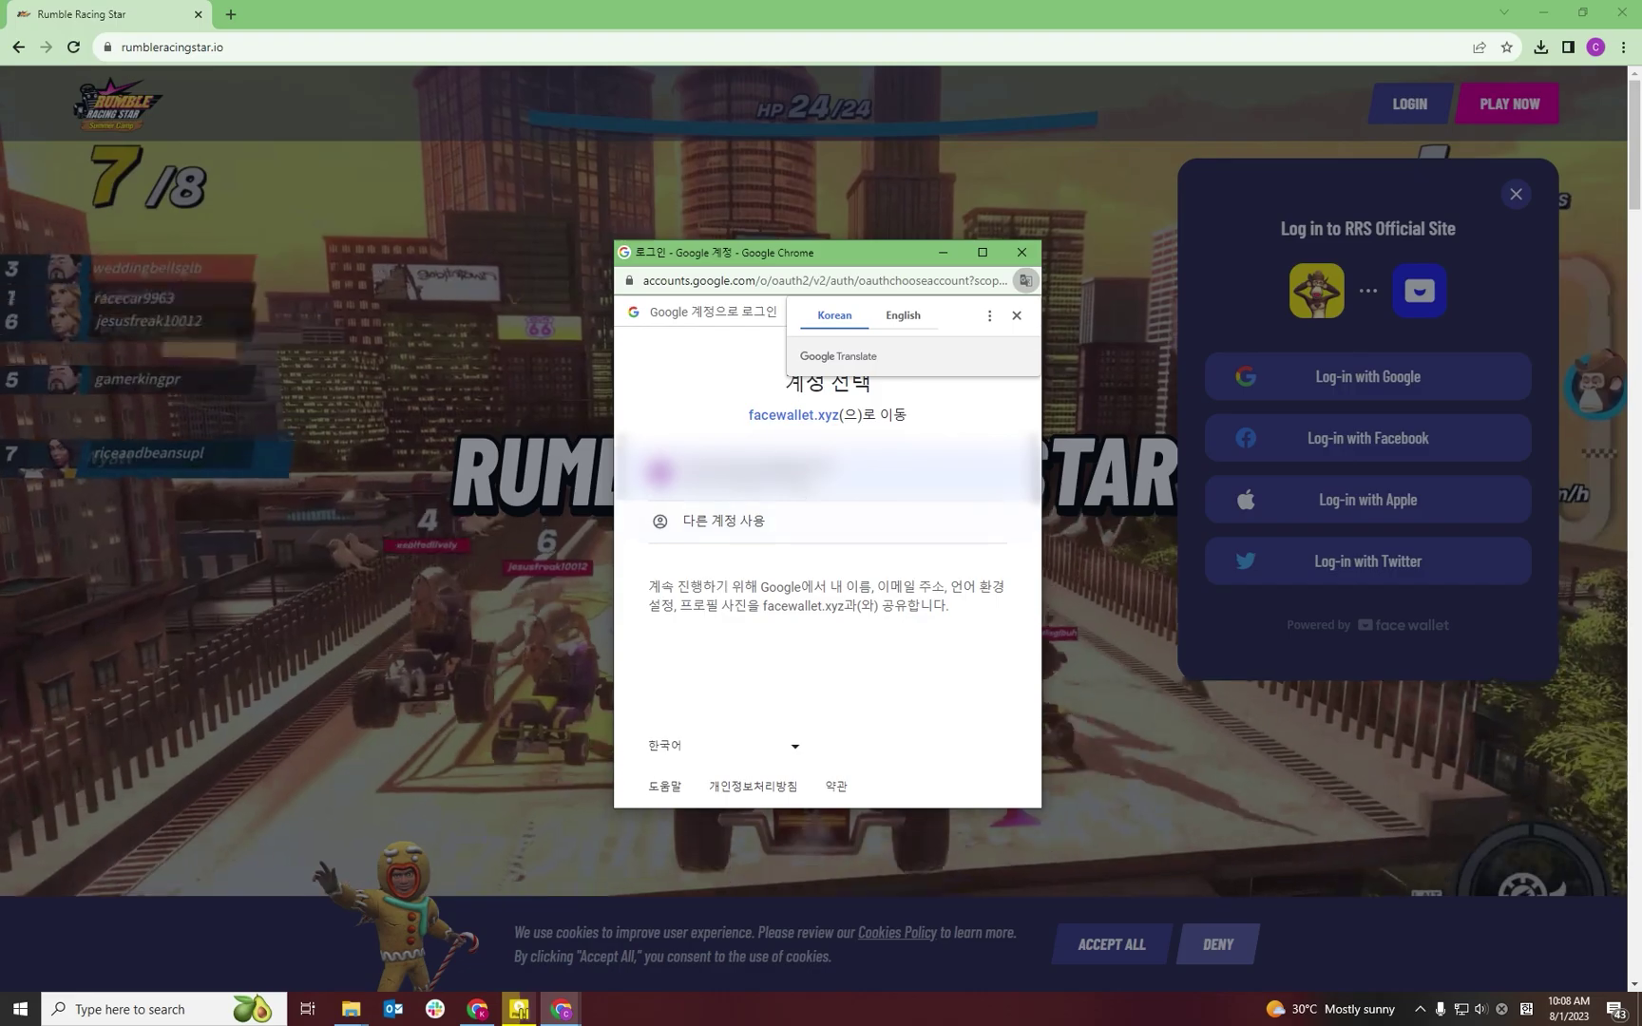
{"action": "left_click", "coordinate": [801, 490]}
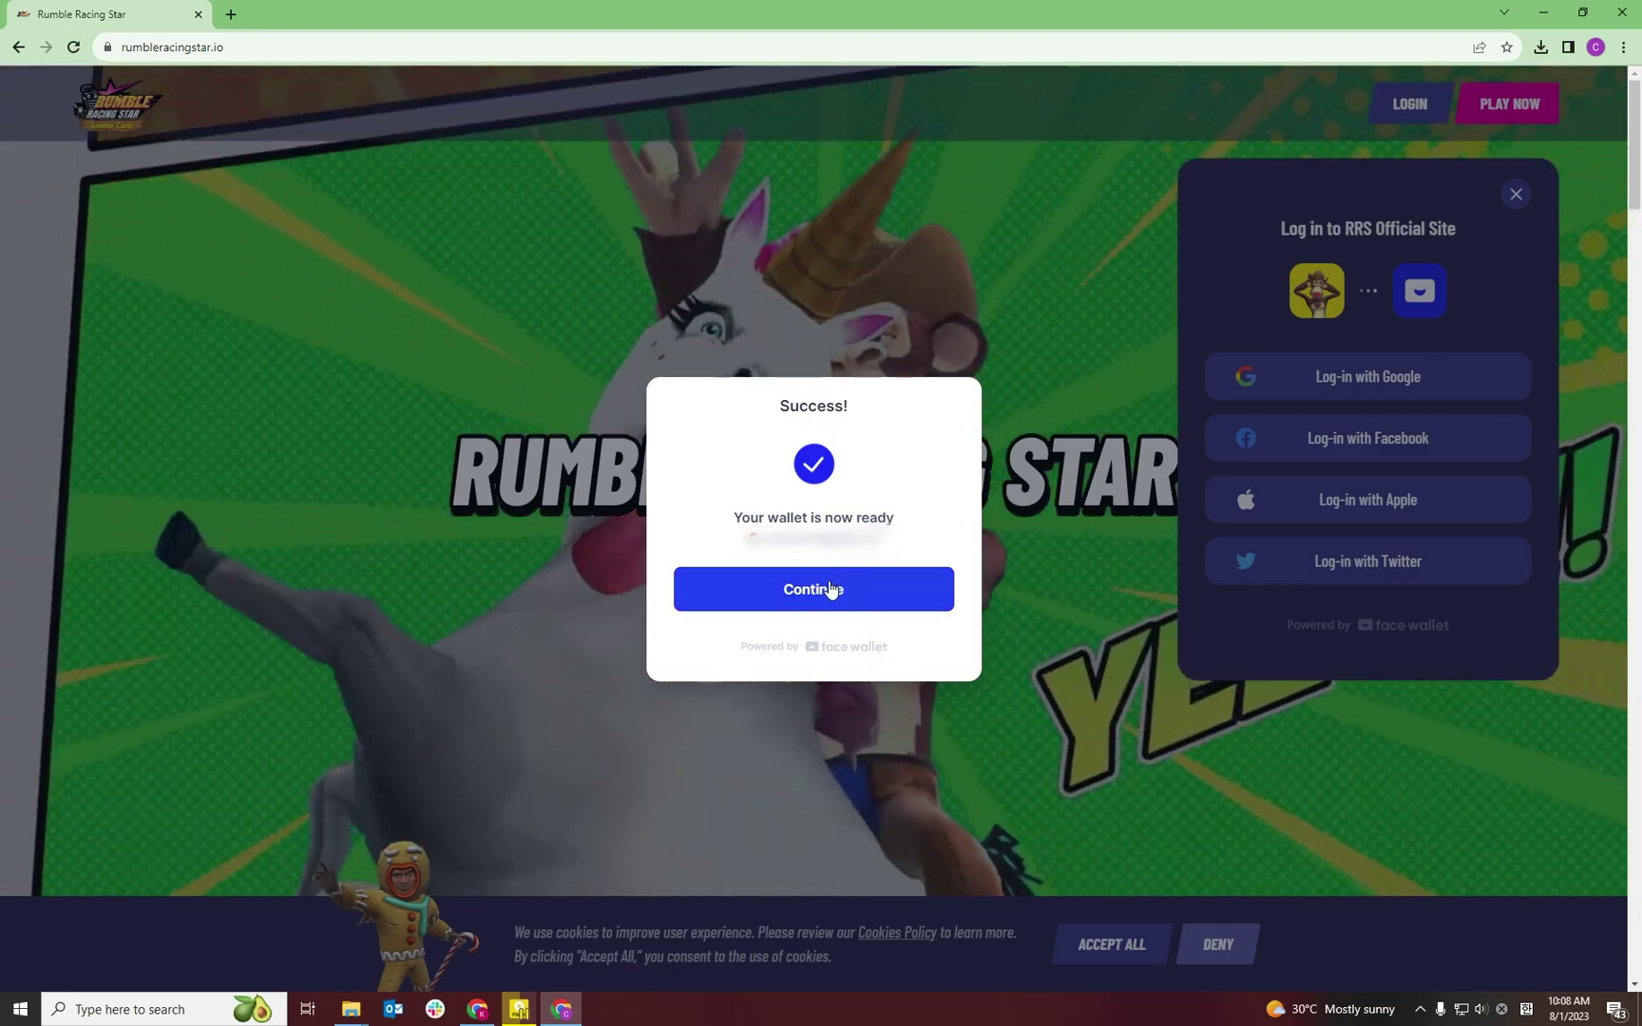
{"action": "left_click", "coordinate": [833, 588]}
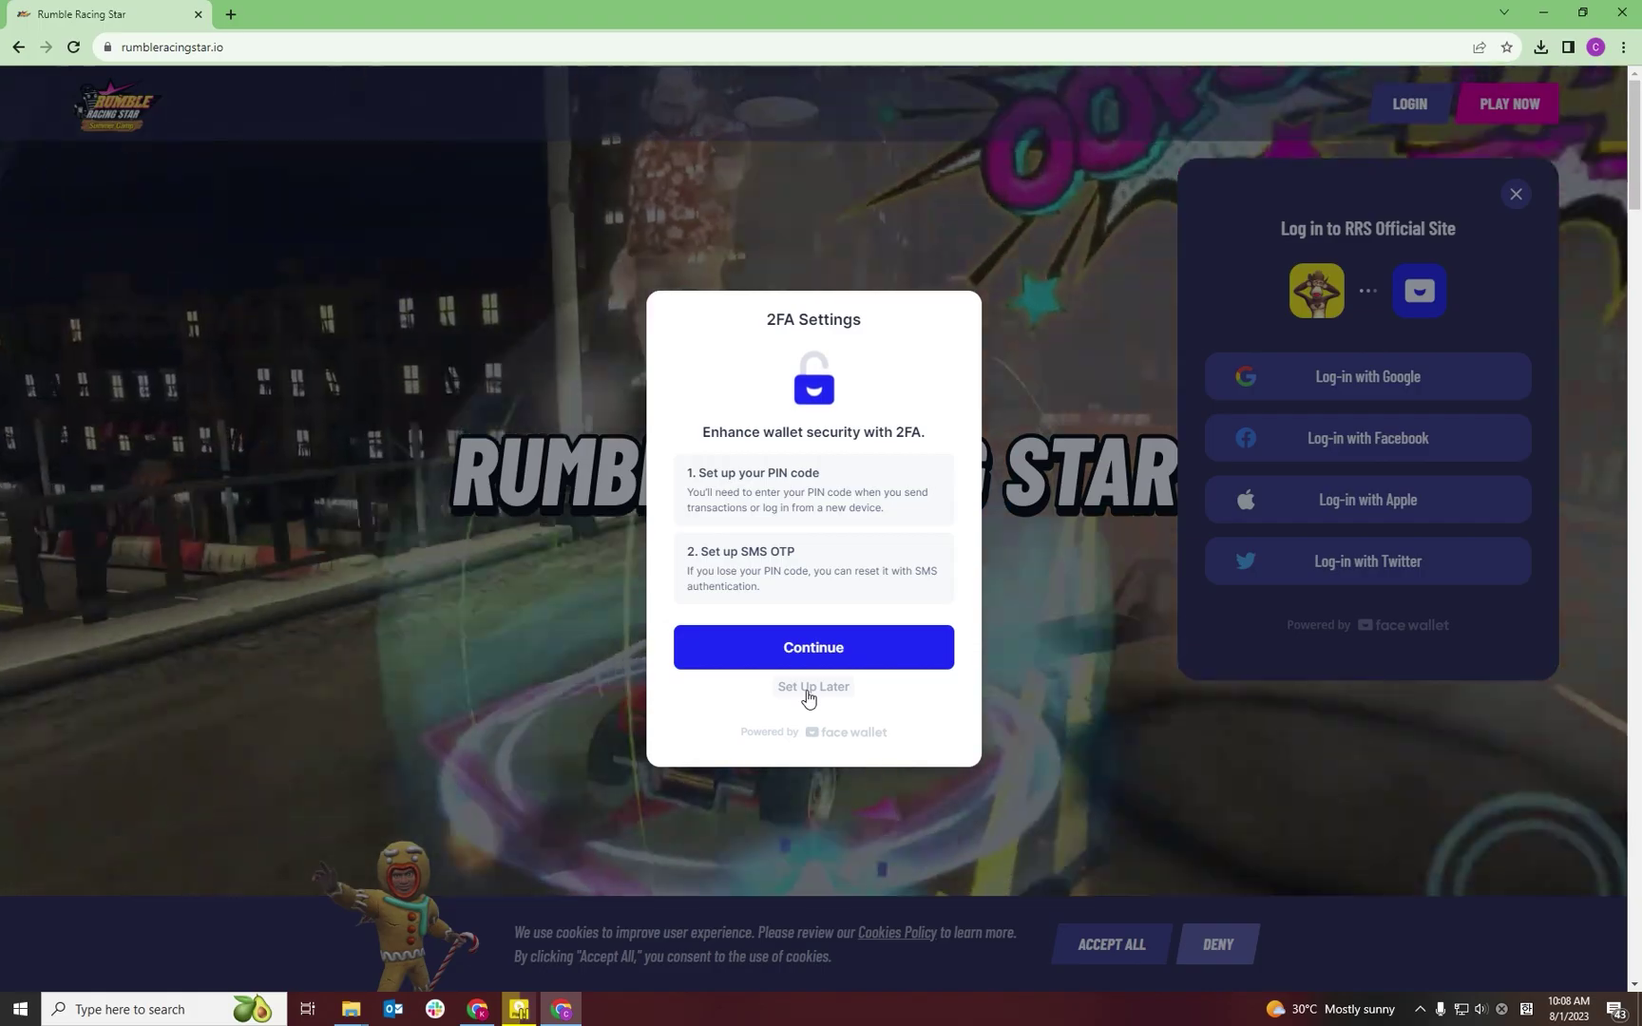
{"action": "left_click", "coordinate": [805, 688]}
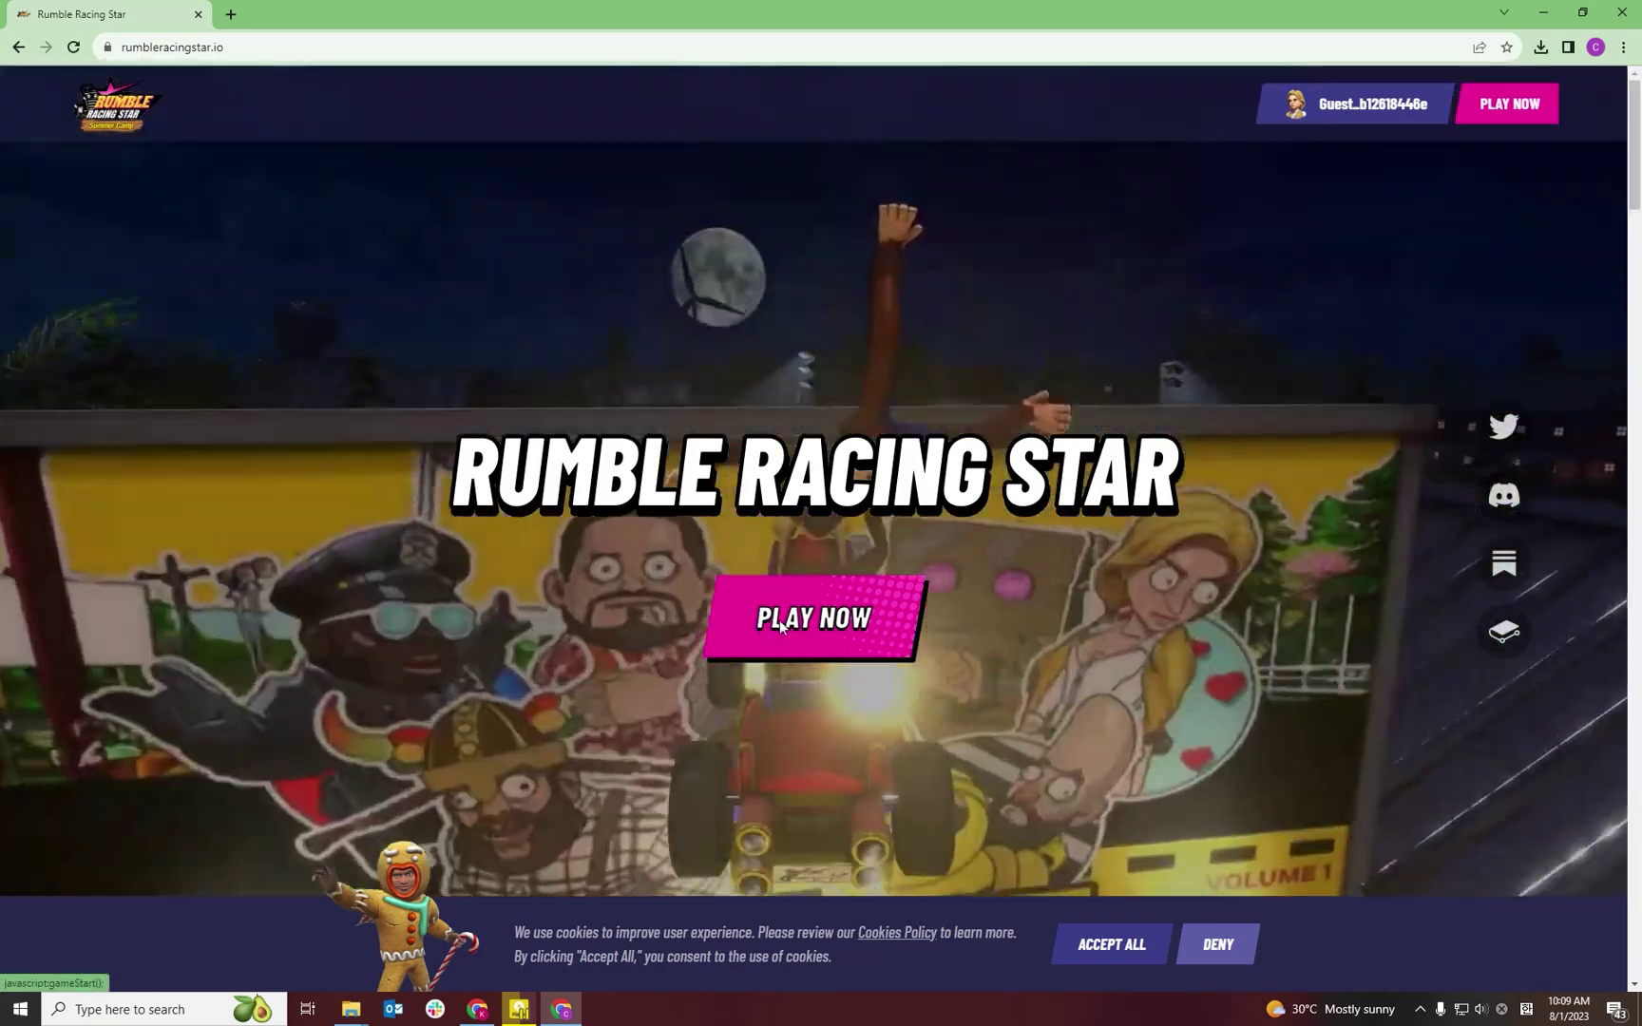
- Download the Windows RRS Launcher installer, installer.exe, from the Play Now dialog
{"action": "left_click", "coordinate": [778, 619]}
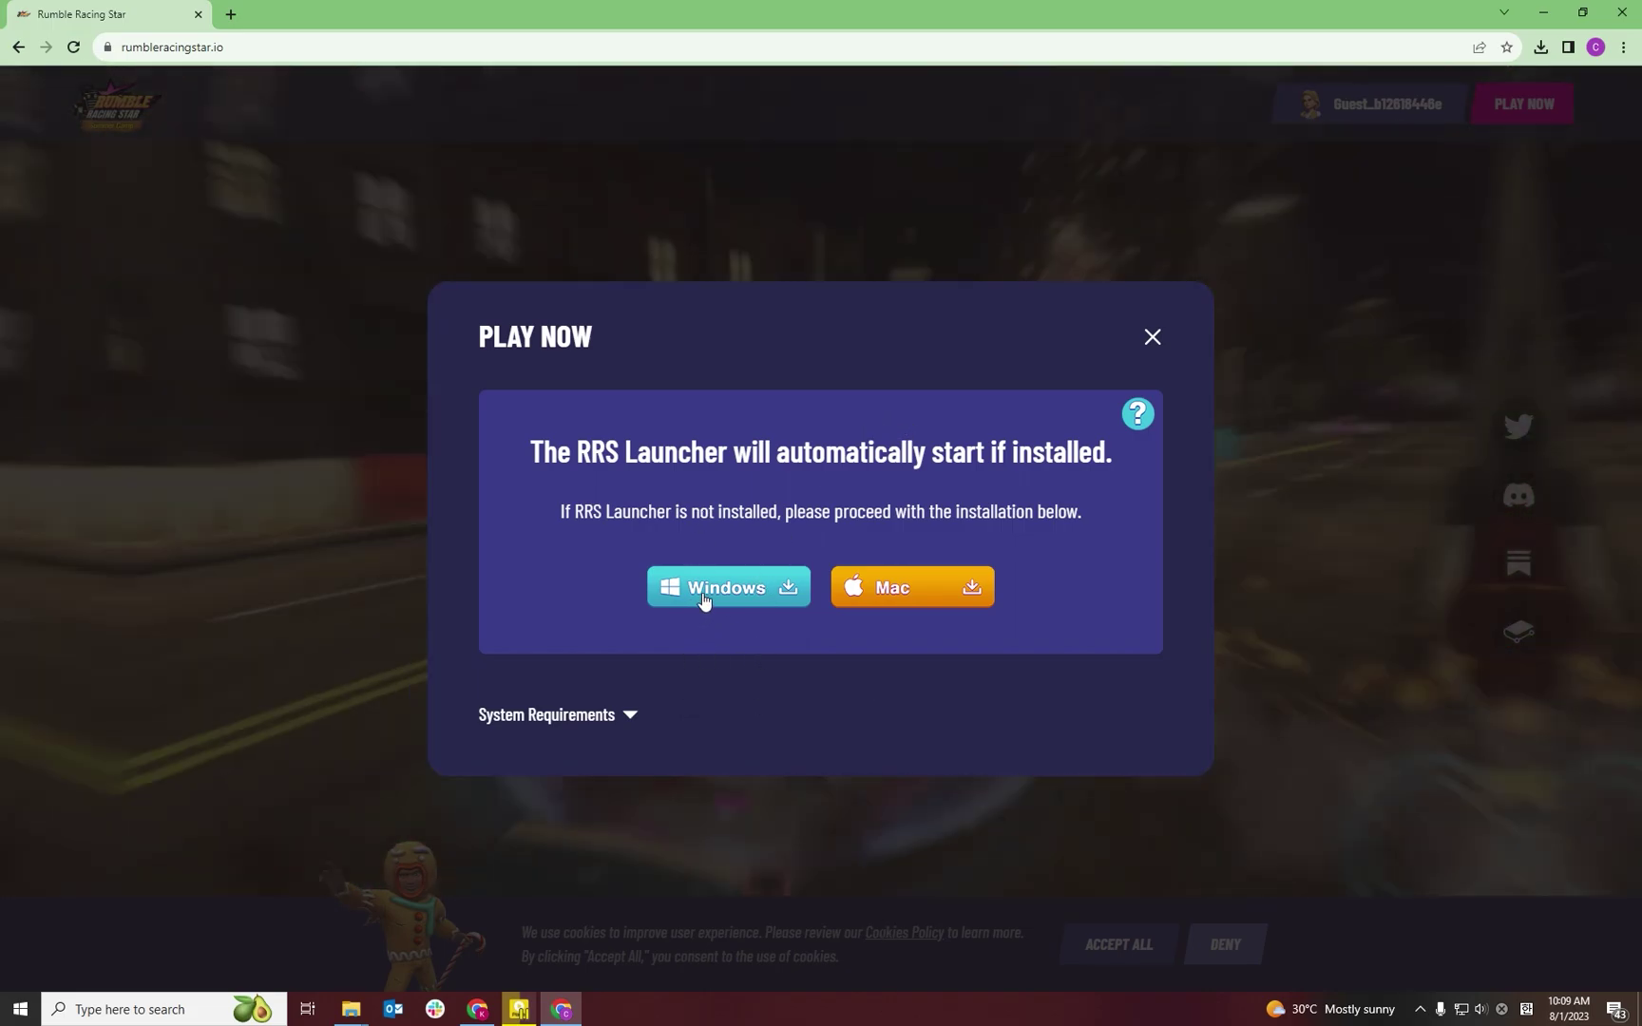
{"action": "left_click", "coordinate": [704, 593]}
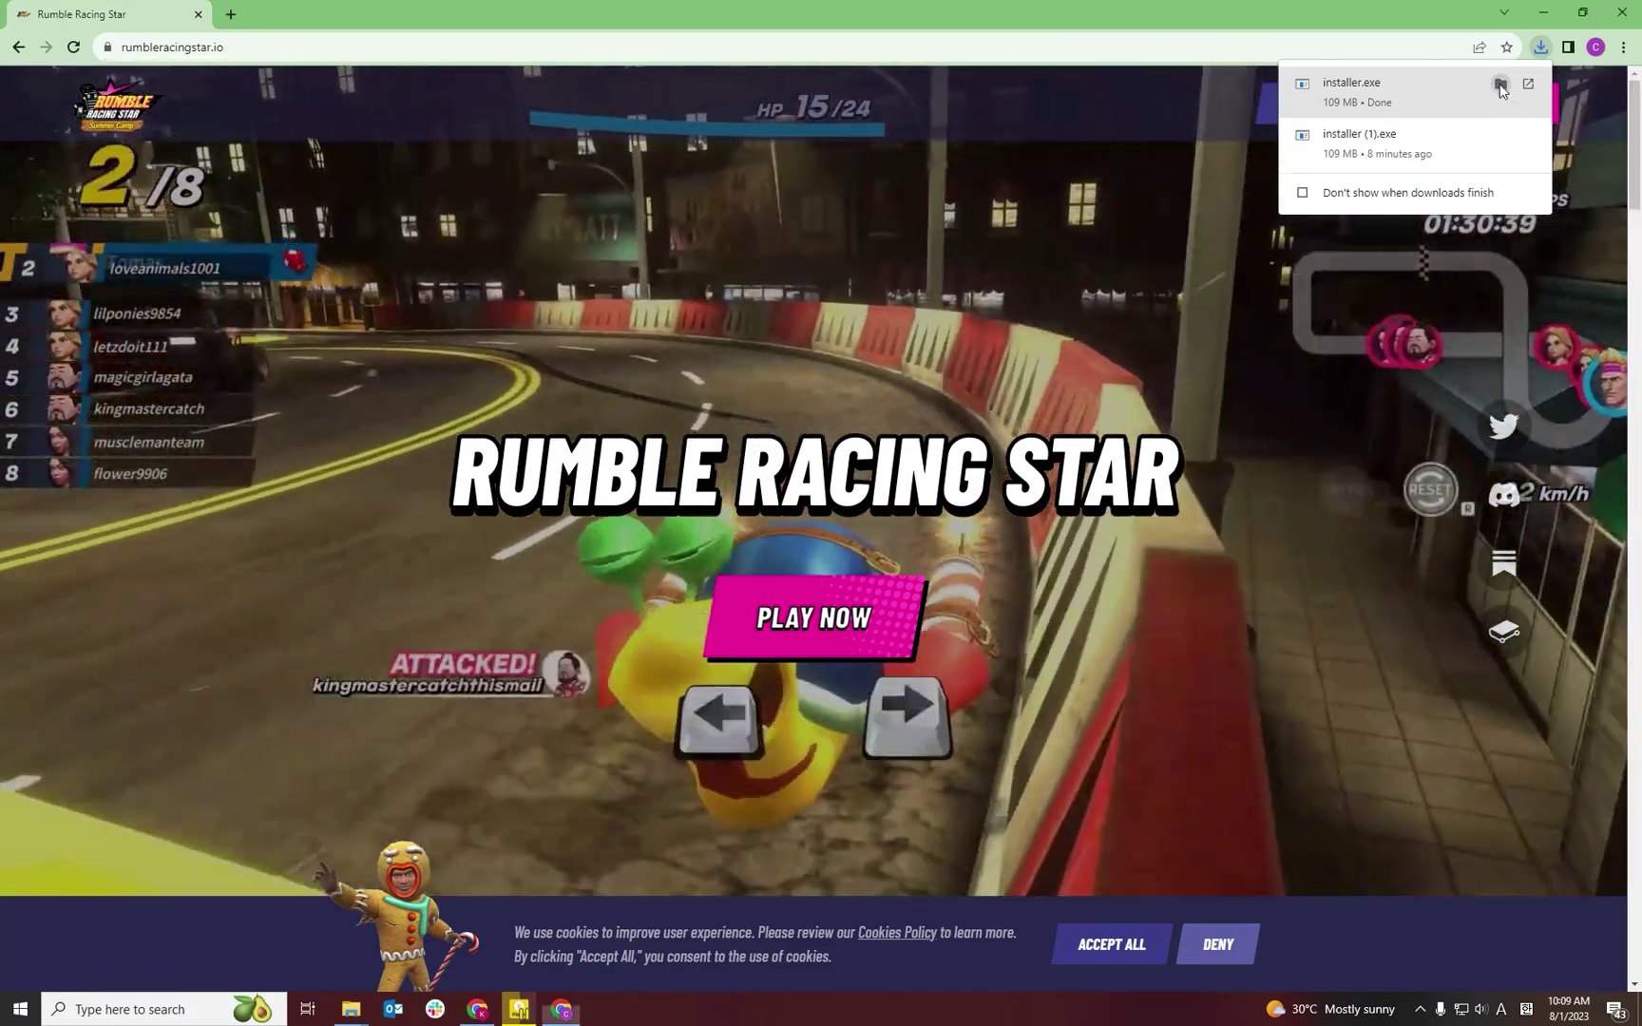
- Run installer.exe and install RRSLauncher to the default folder, finishing with Run RRSLauncher checked
{"action": "left_click", "coordinate": [1501, 85]}
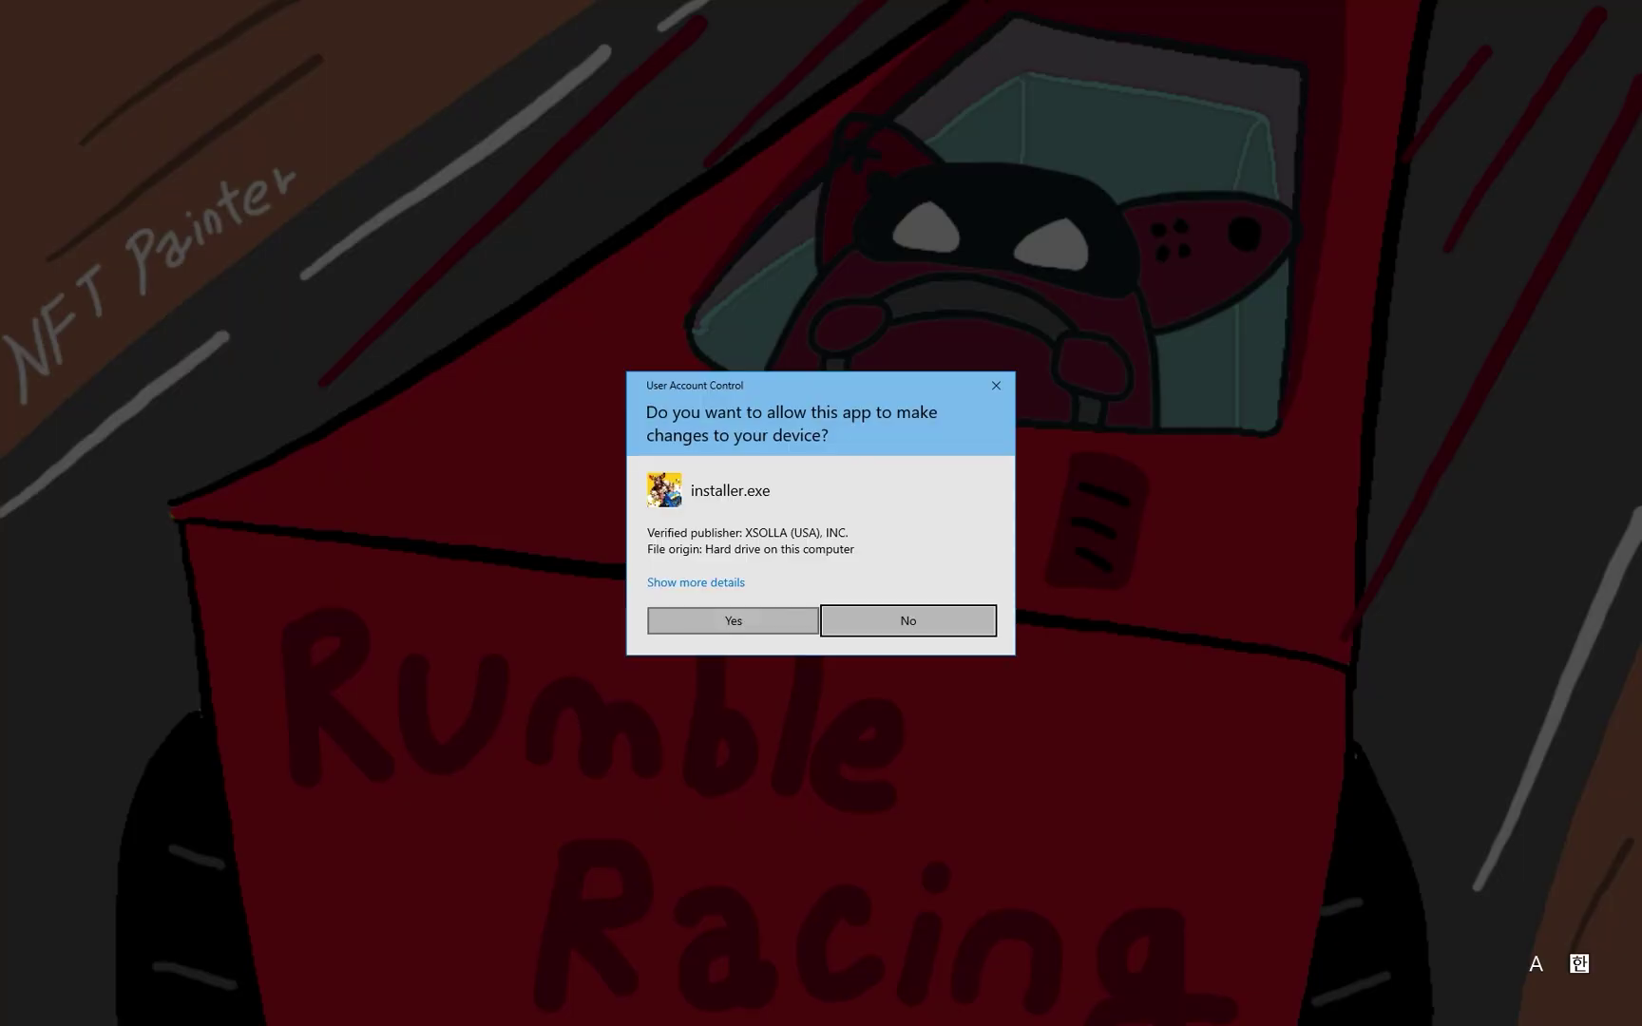
{"action": "left_click", "coordinate": [733, 621]}
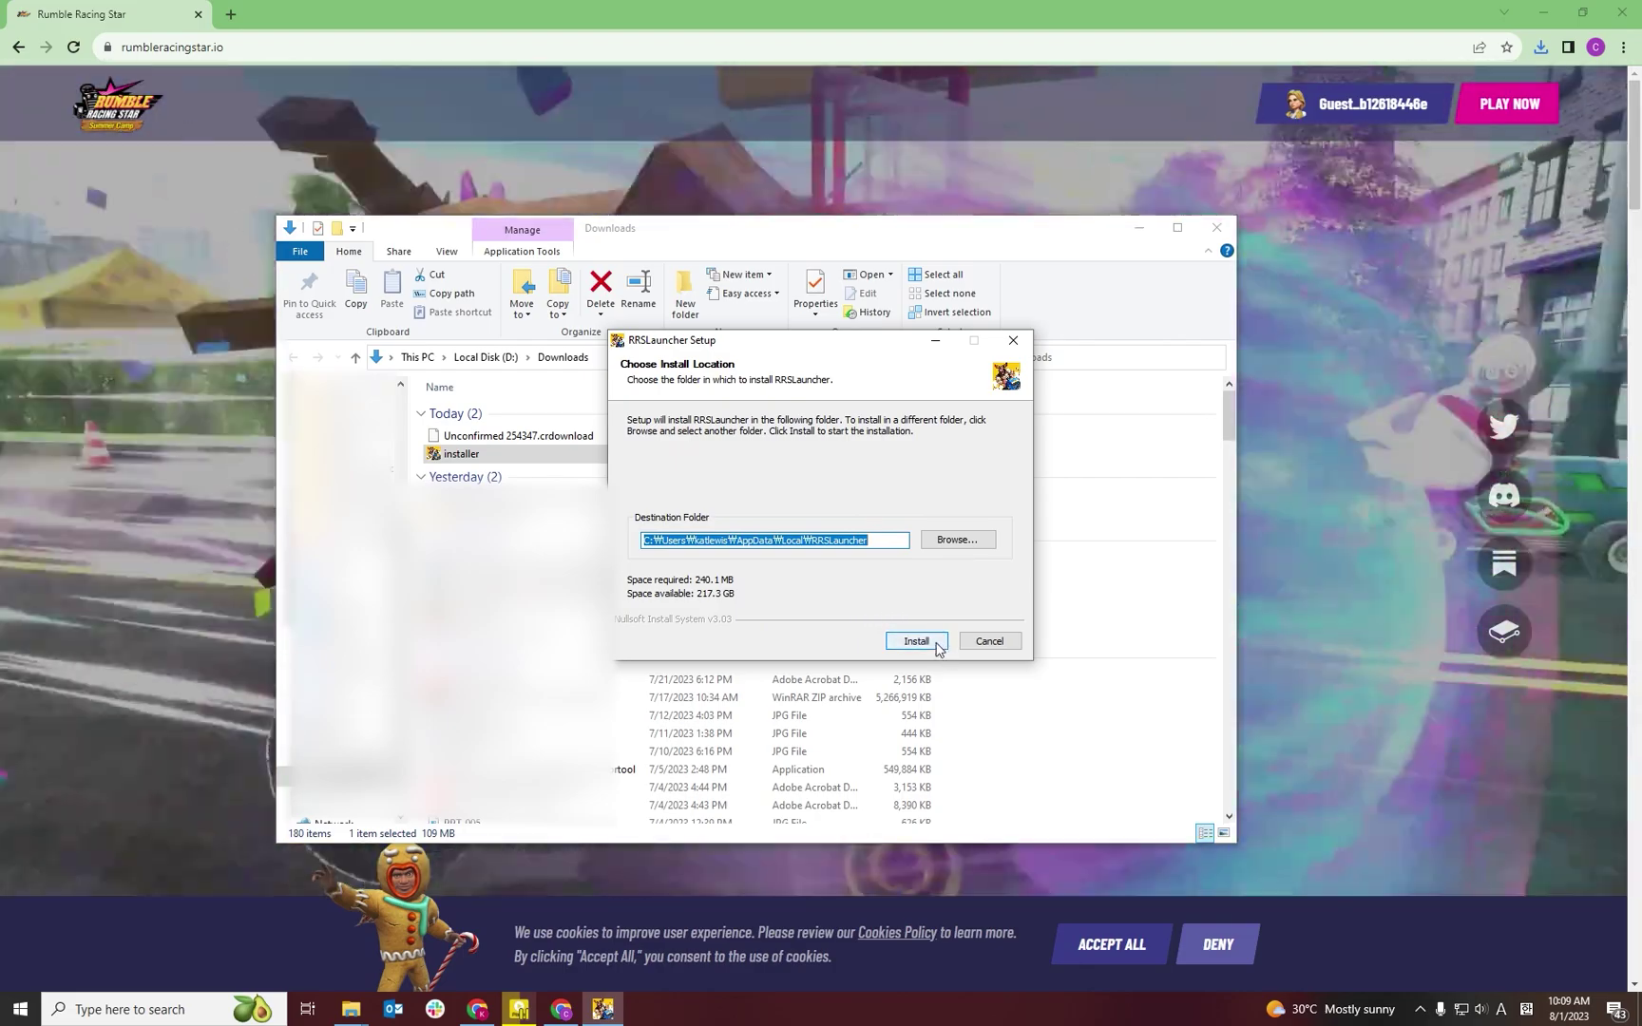
{"action": "left_click", "coordinate": [916, 642]}
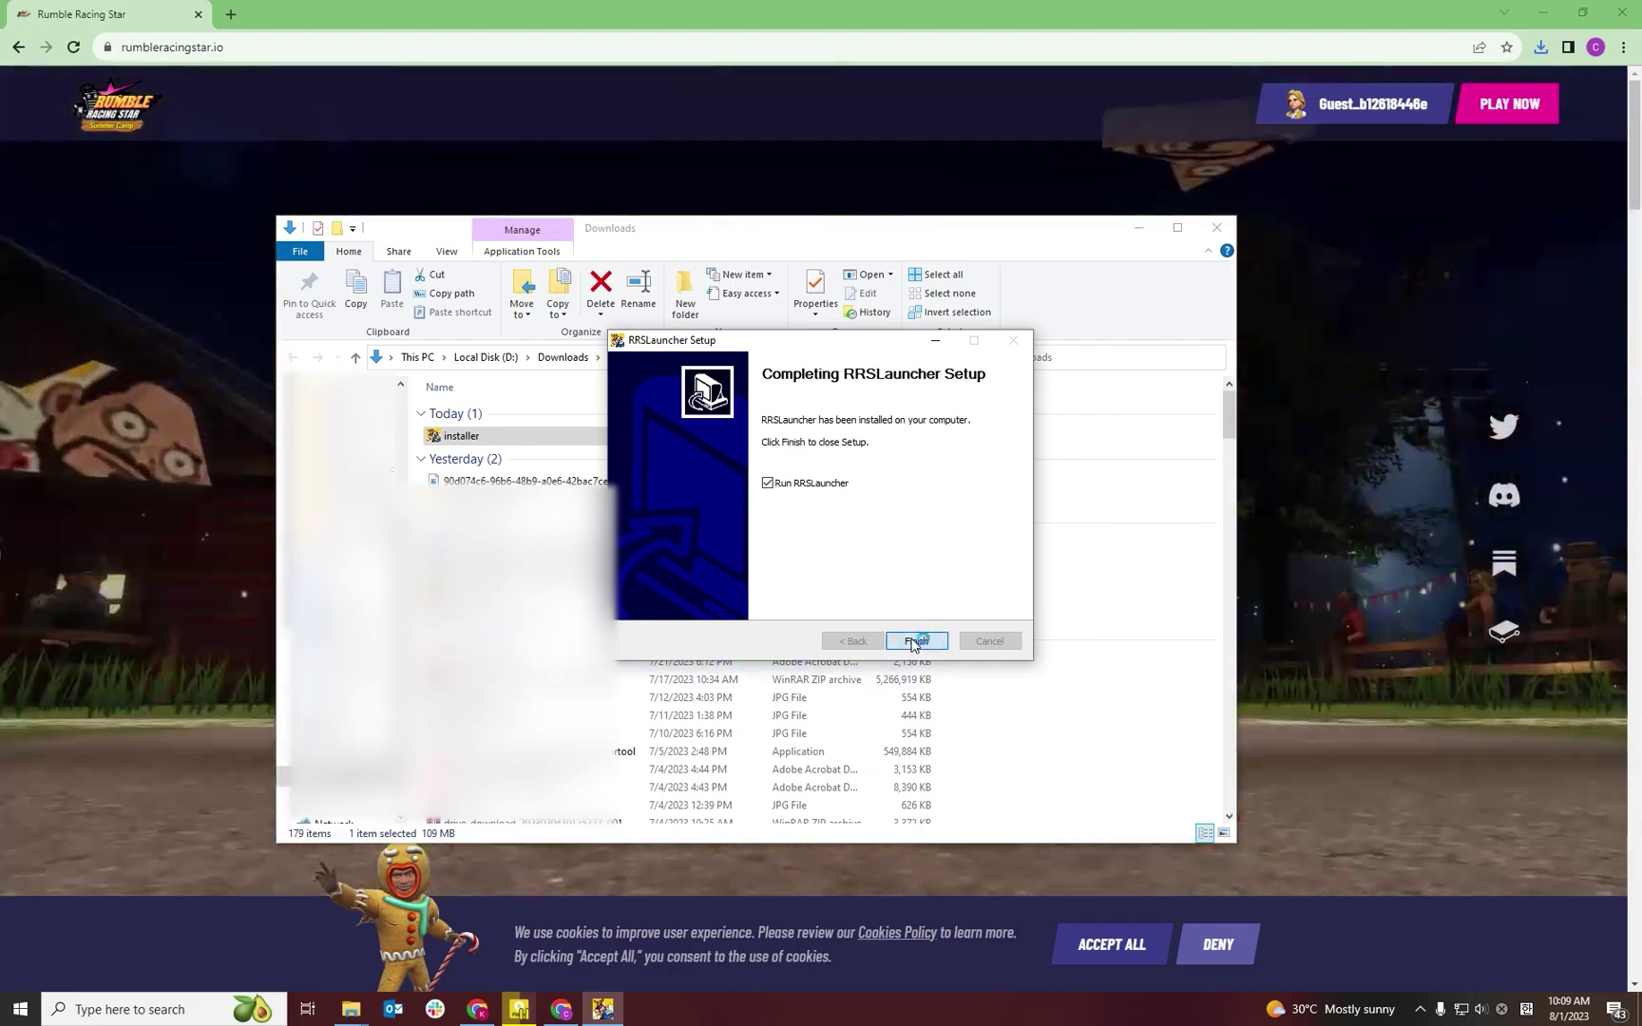
{"action": "left_click", "coordinate": [913, 641]}
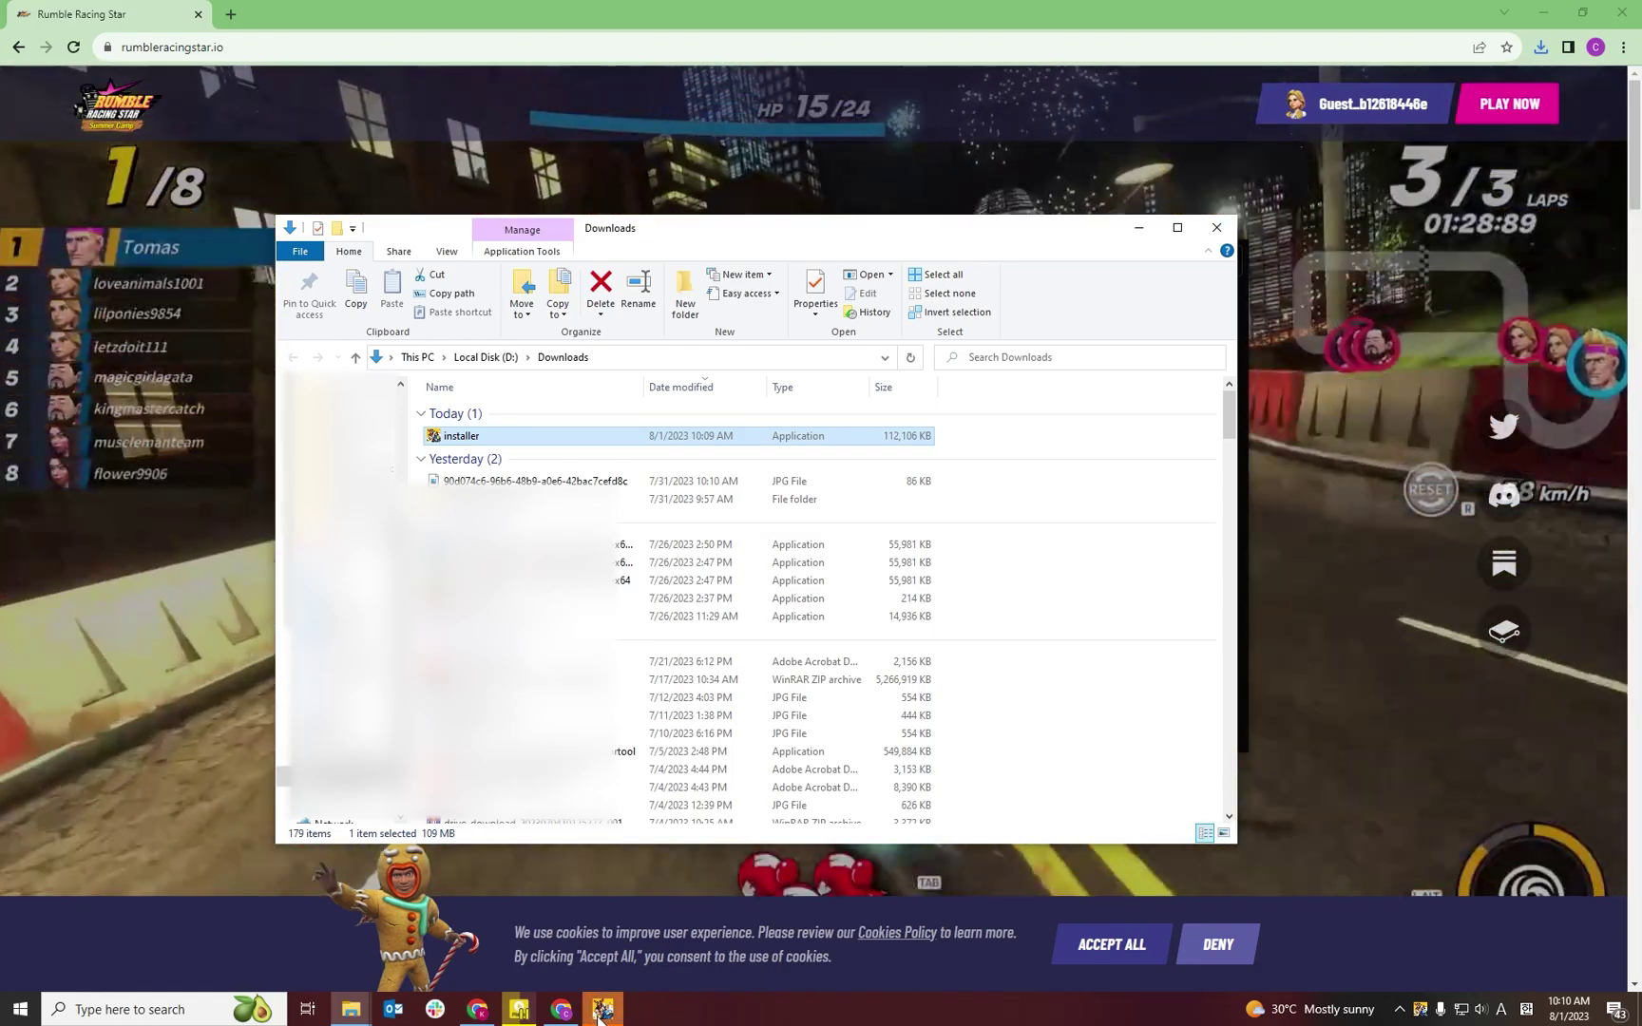
- Press PLAY in the RRS Launcher window to open the game site in a new tab
{"action": "left_click", "coordinate": [600, 1013]}
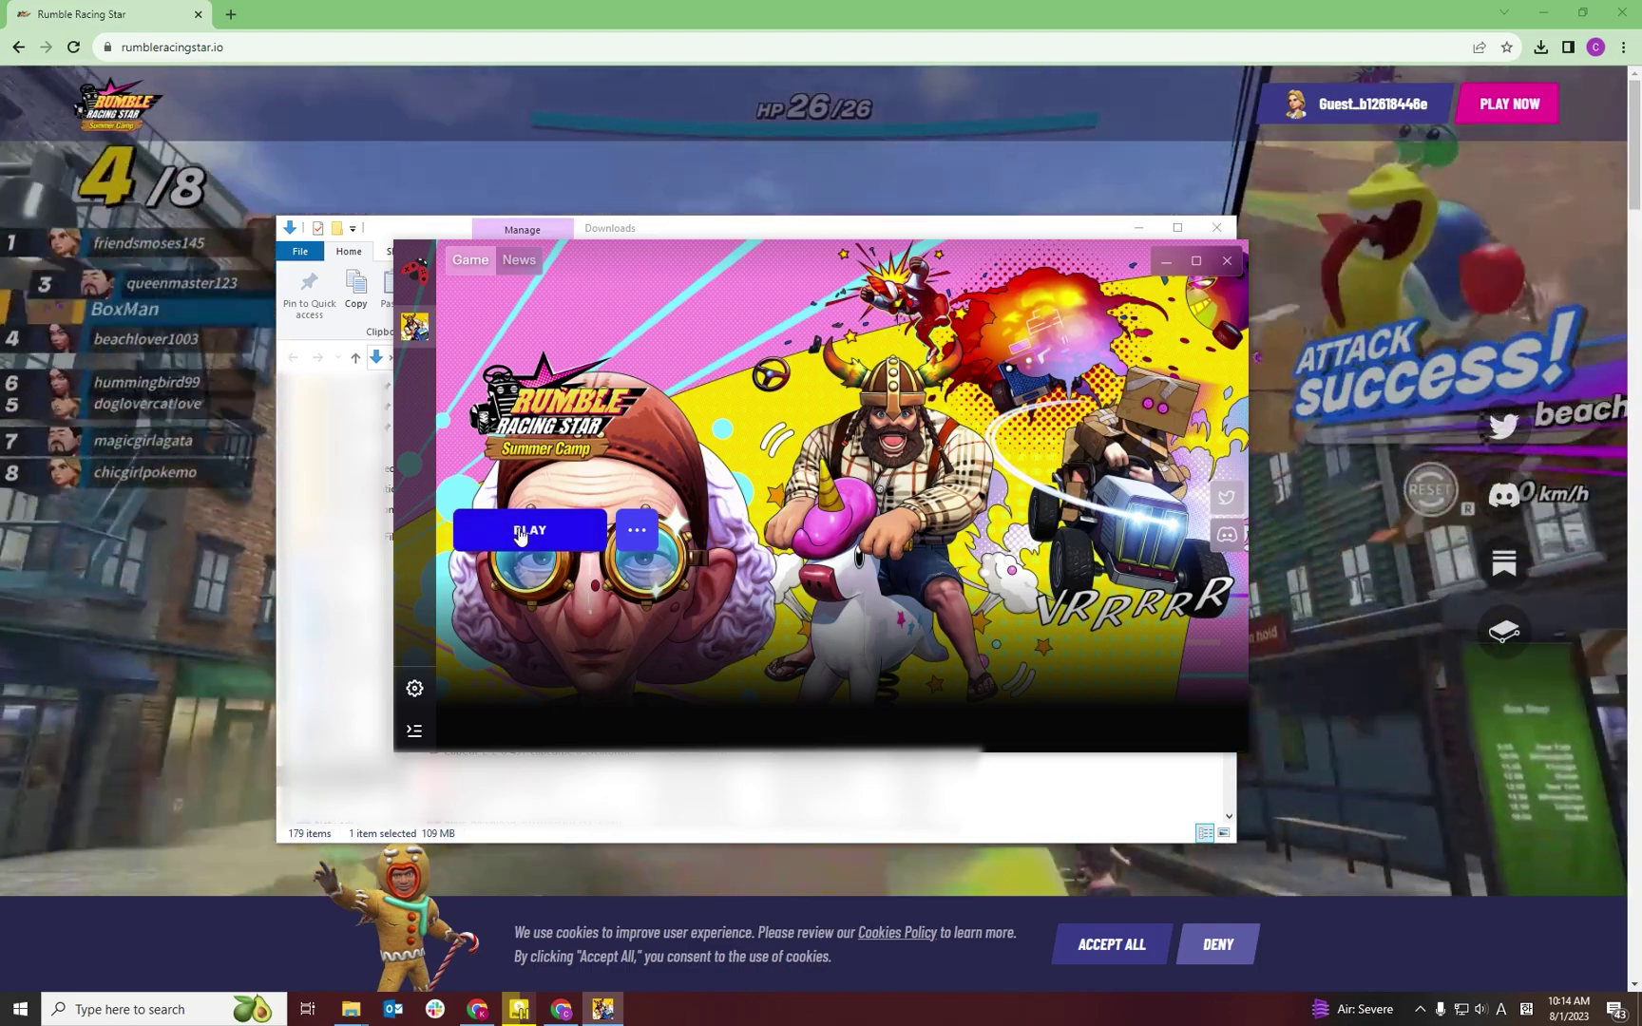
{"action": "left_click", "coordinate": [519, 532]}
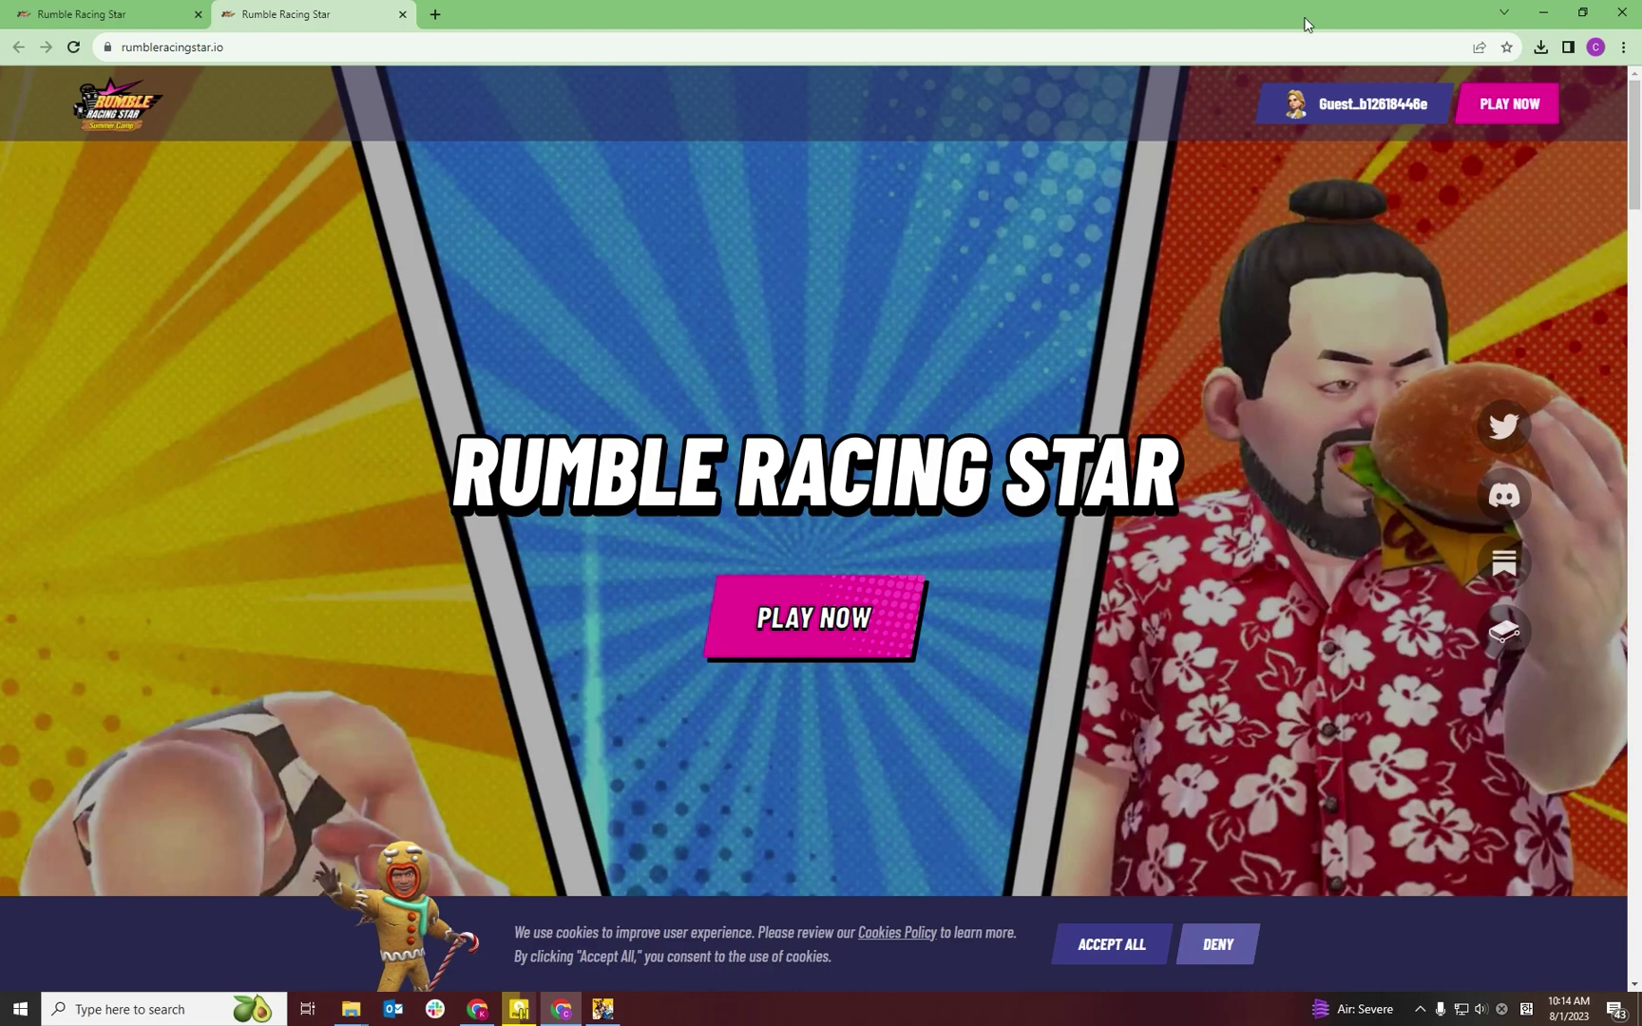
- Open RRSLauncher from the site's PLAY NOW prompt and start the game with PLAY
{"action": "left_click", "coordinate": [837, 619]}
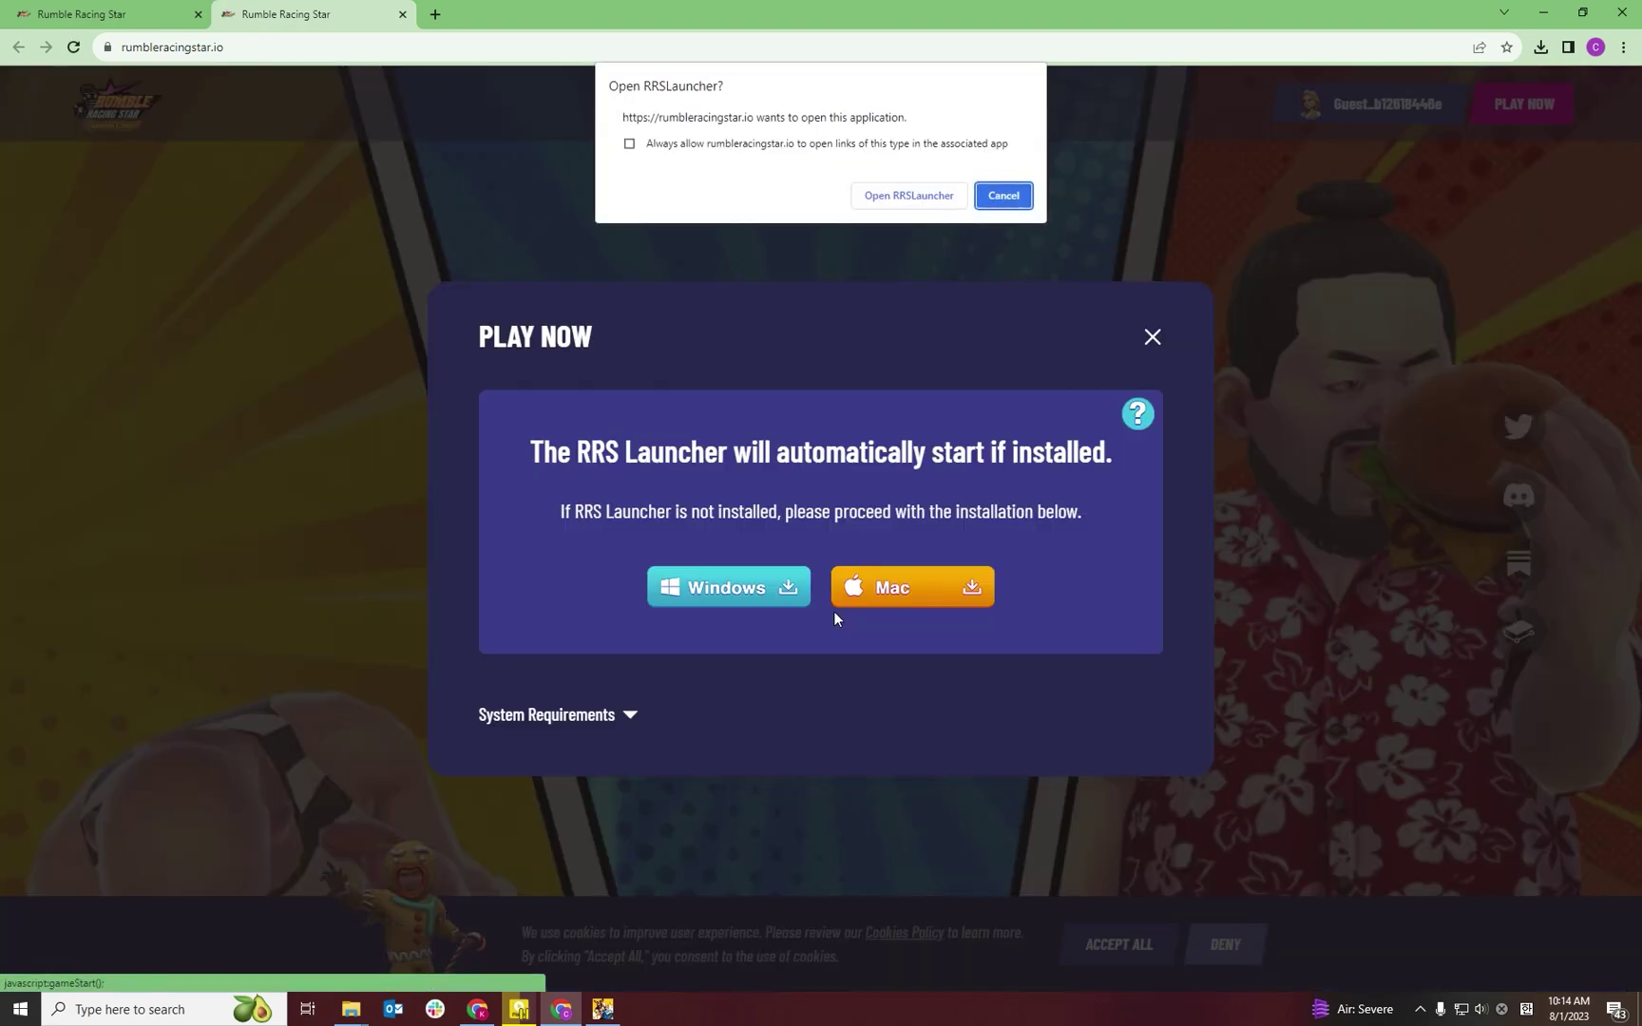
{"action": "left_click", "coordinate": [899, 199]}
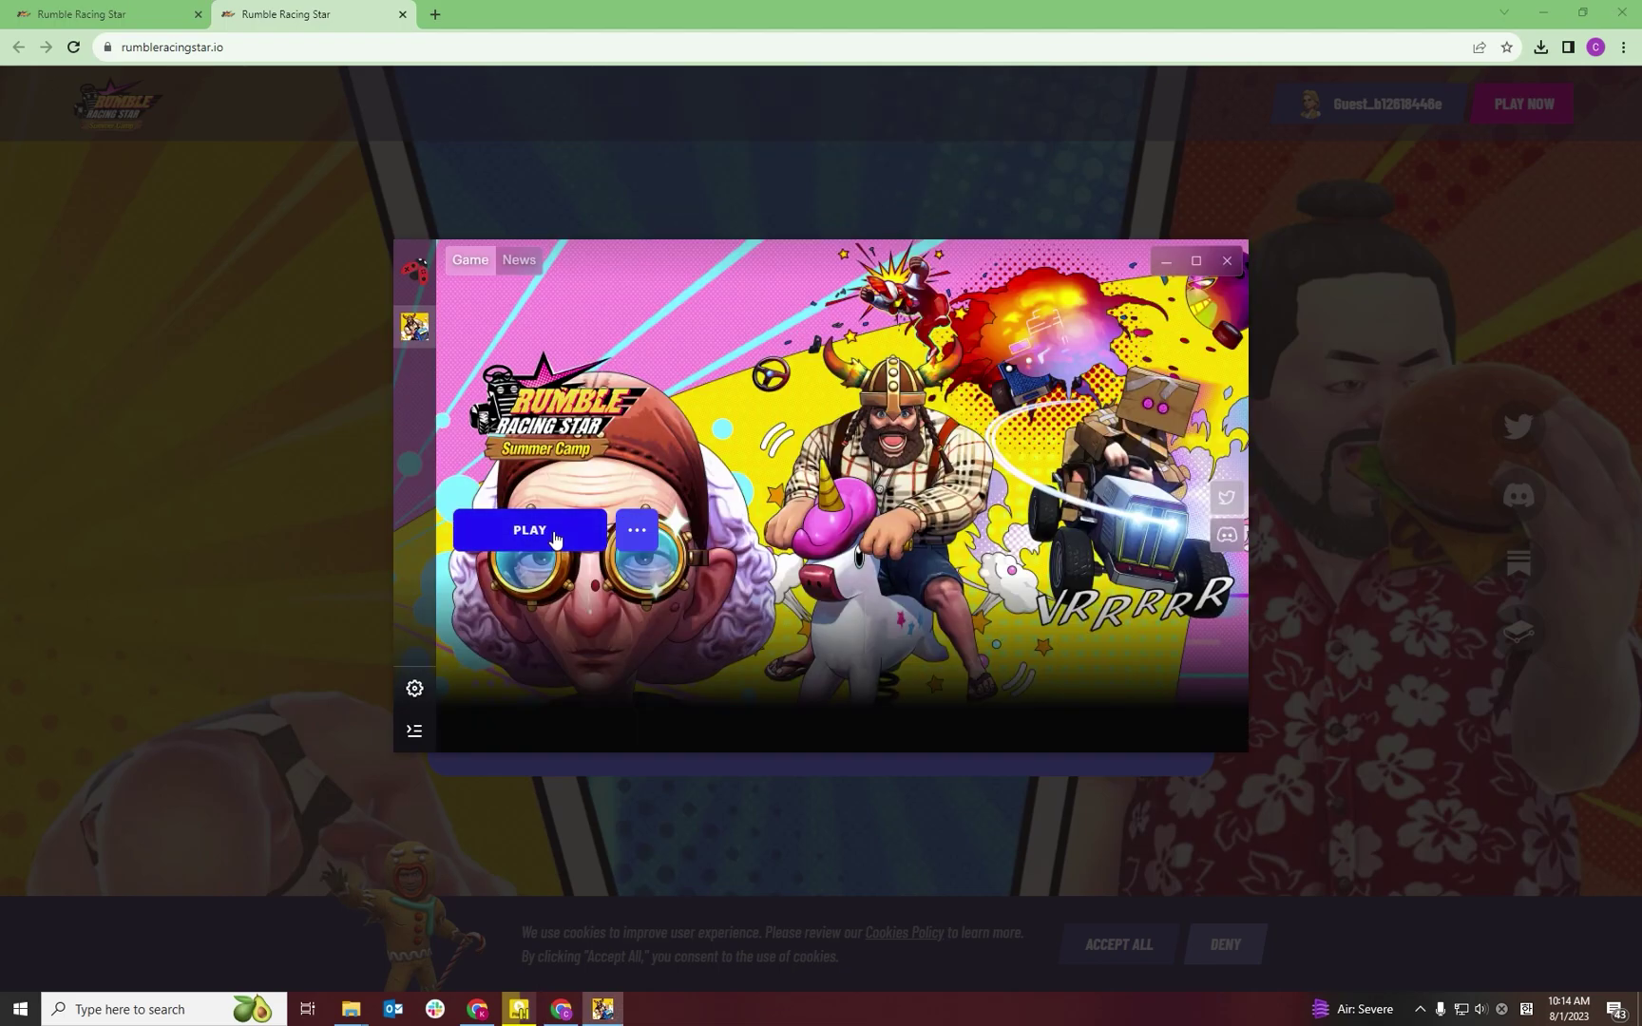
{"action": "left_click", "coordinate": [556, 539]}
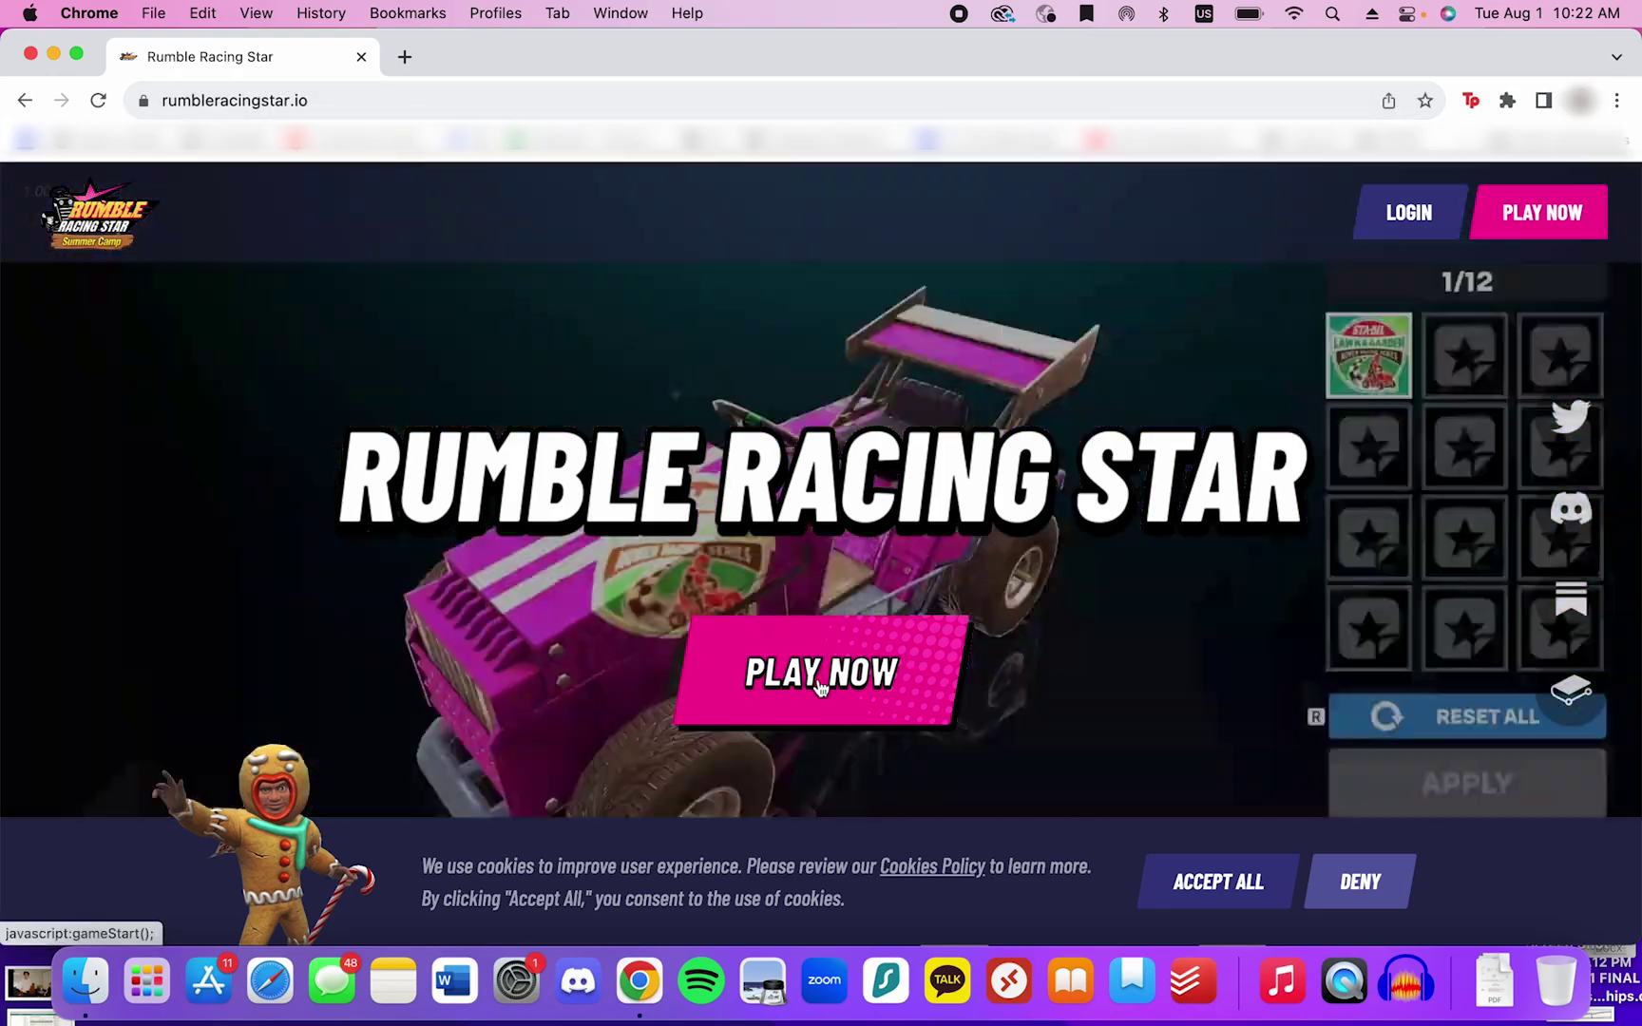
- Log in with Google through Face Wallet until the Success dialog reports the wallet ready
{"action": "left_click", "coordinate": [820, 677]}
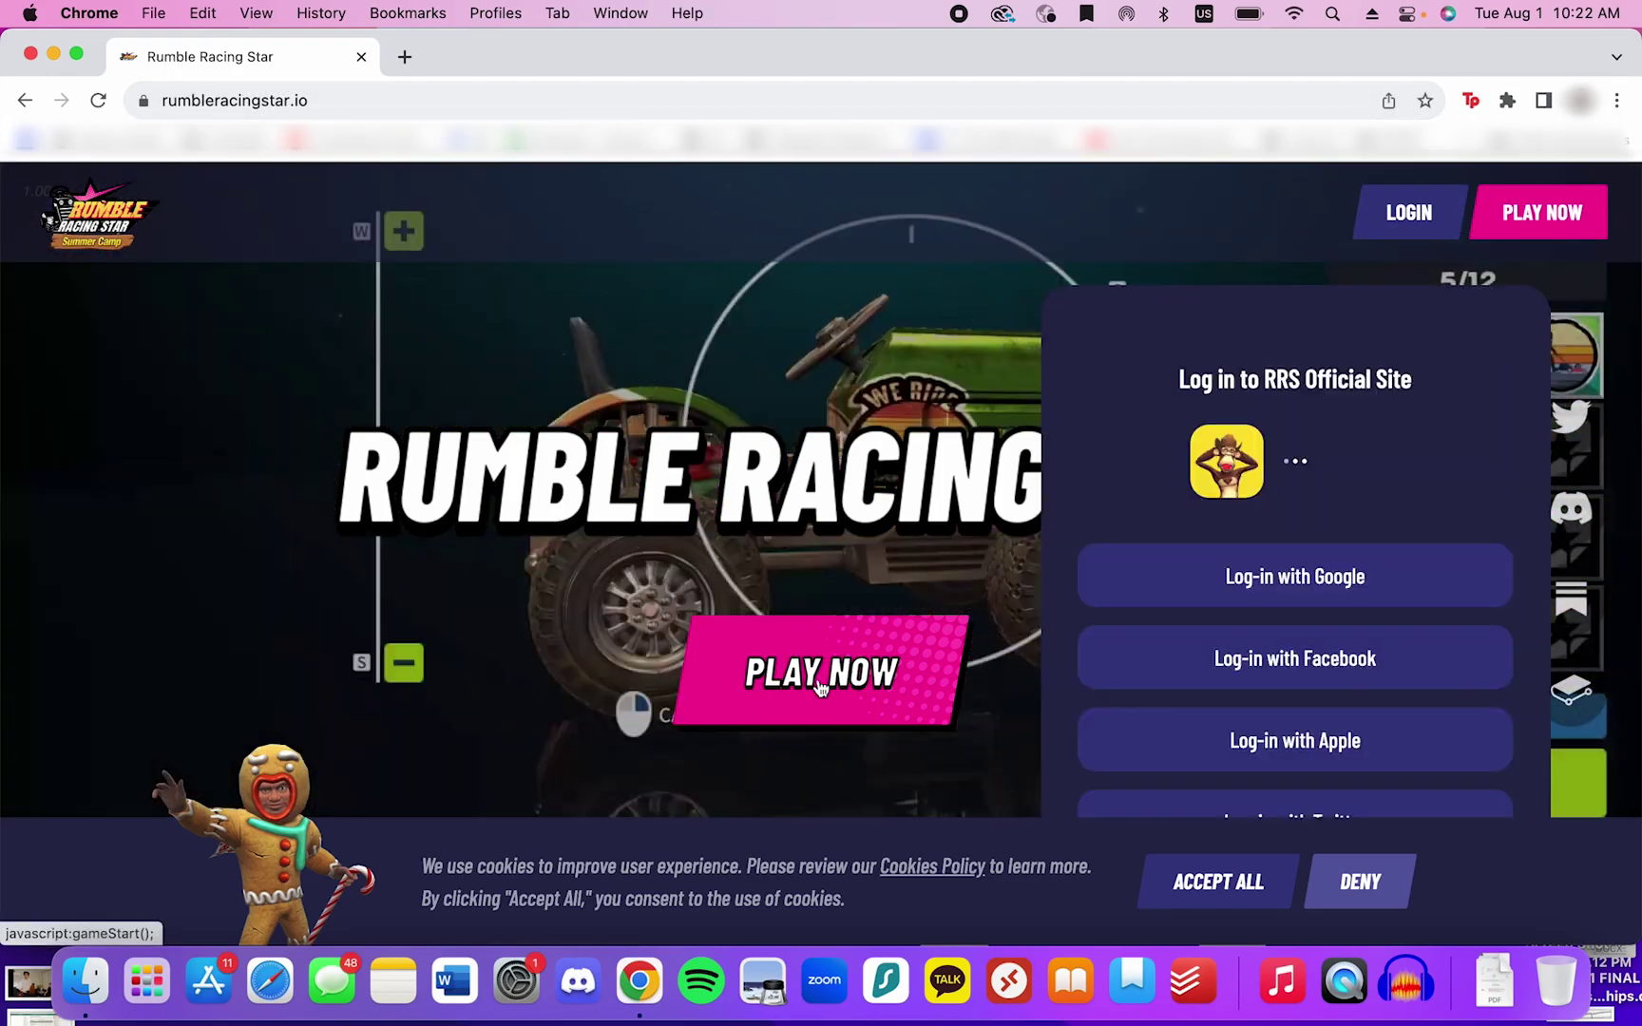
{"action": "scroll", "coordinate": [1200, 650], "scroll_direction": "down", "scroll_amount": 1}
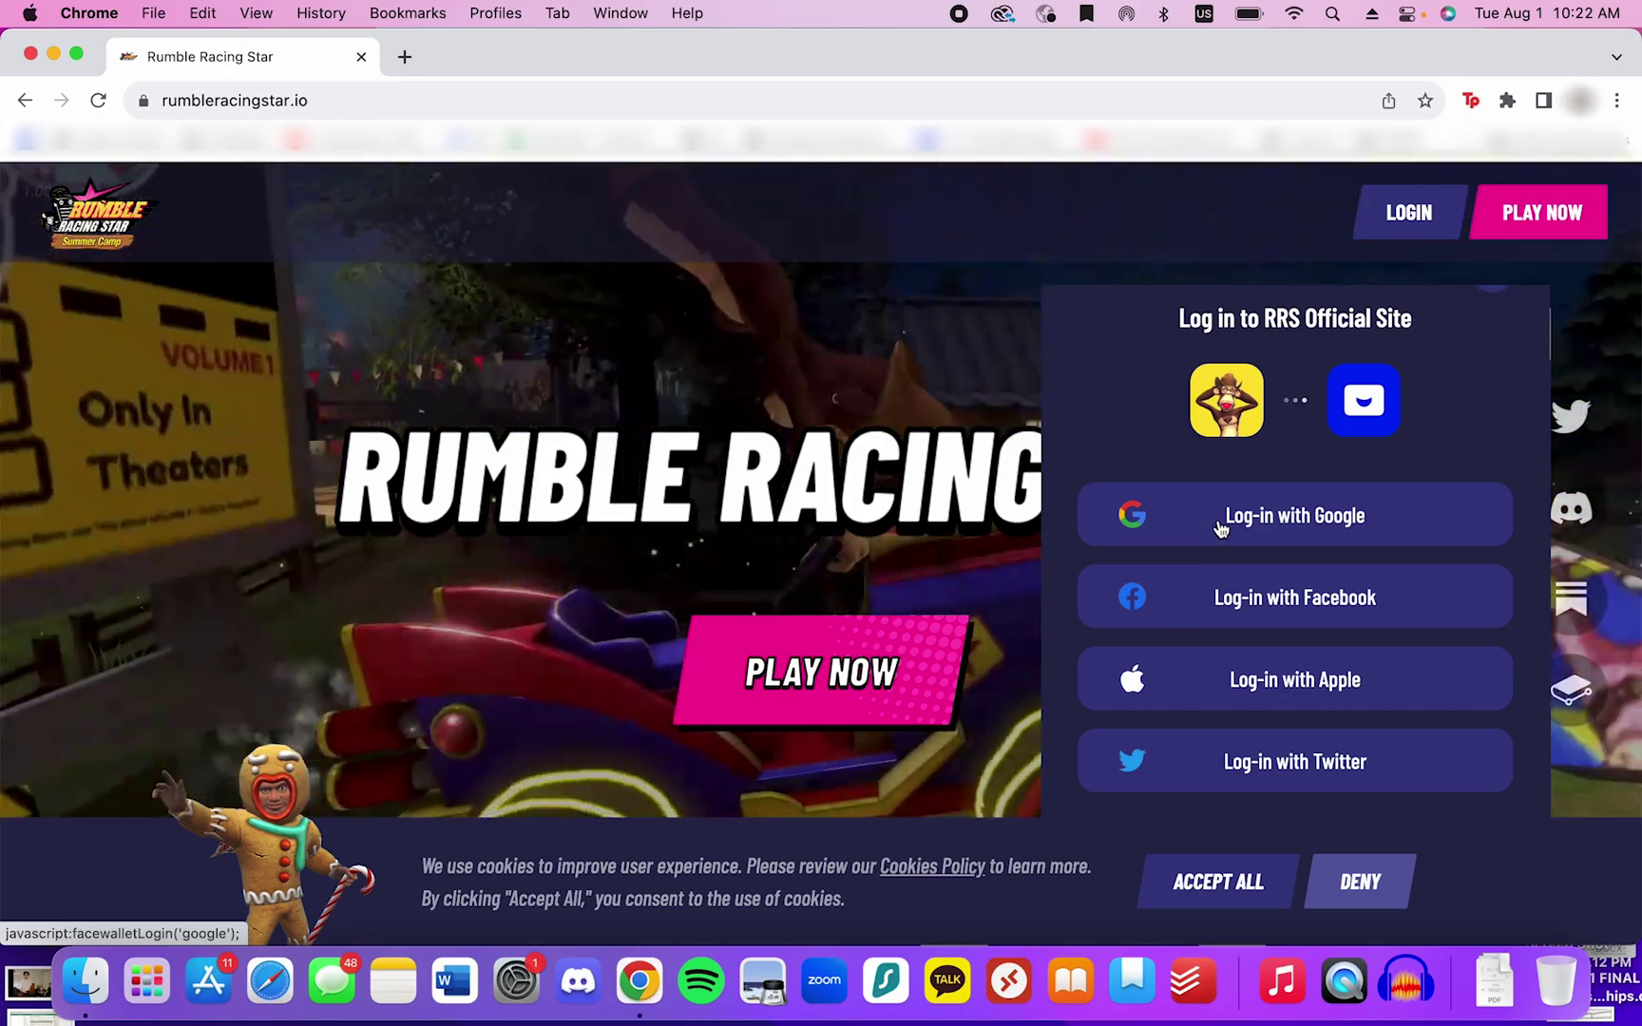
{"action": "left_click", "coordinate": [1224, 521]}
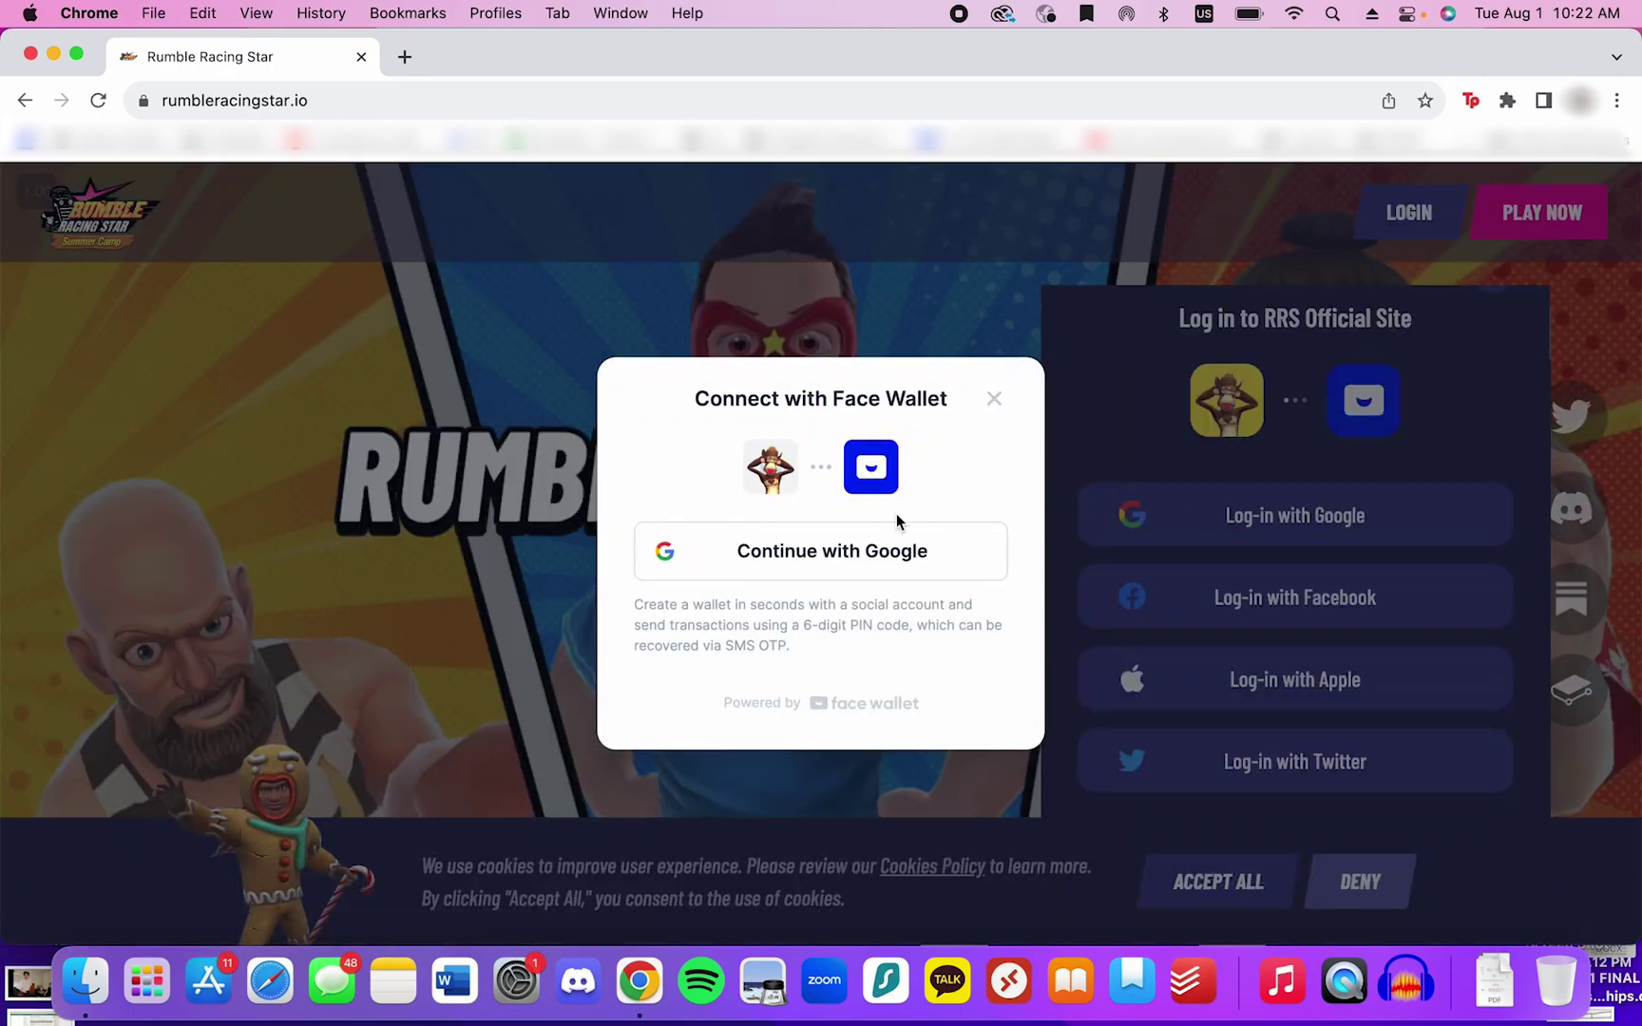
{"action": "left_click", "coordinate": [890, 560]}
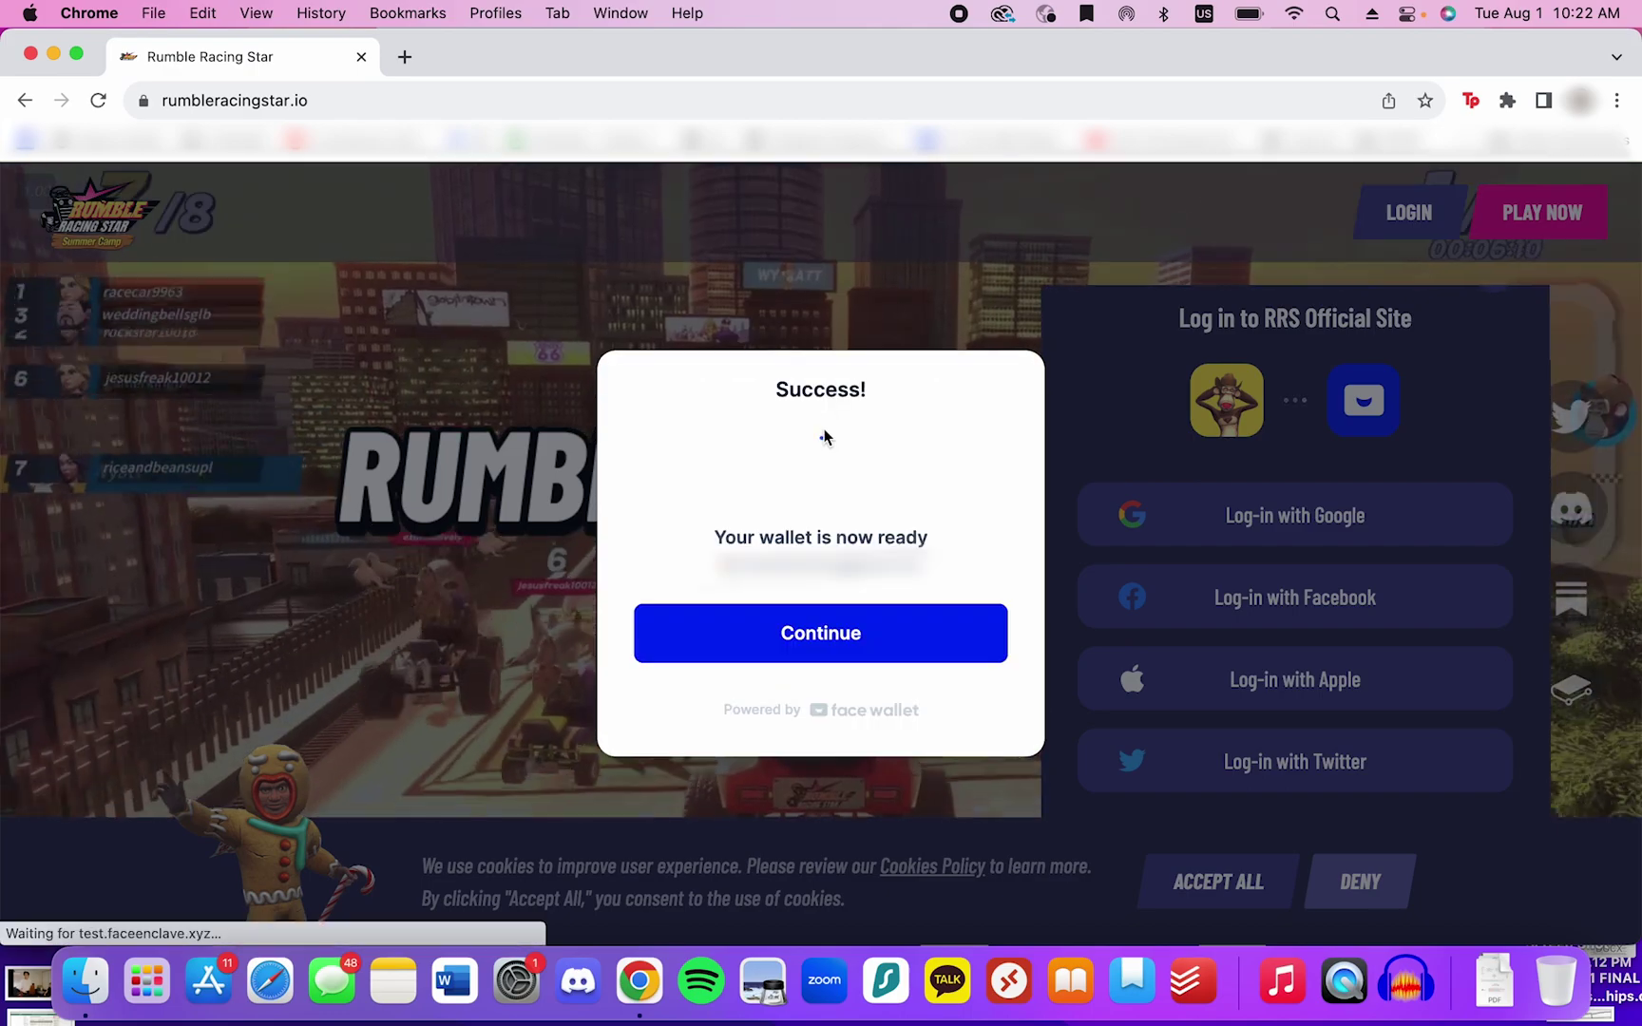
- Continue past the Success dialog and choose Set Up Later for 2FA
{"action": "left_click", "coordinate": [825, 633]}
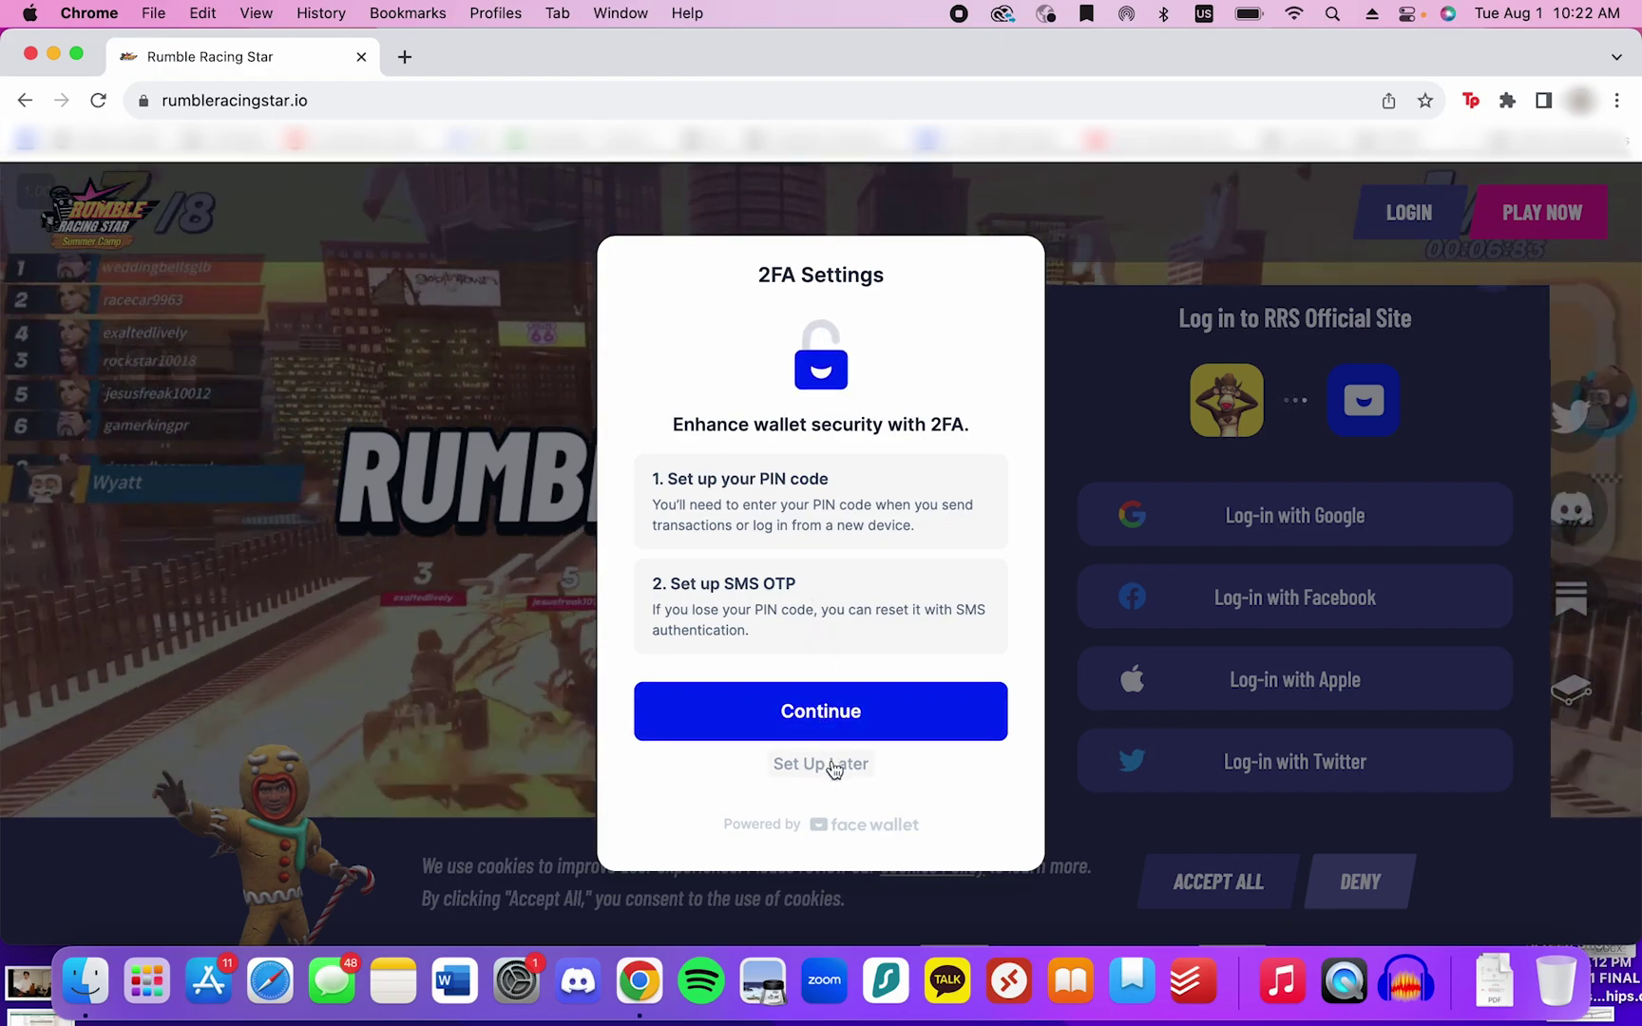
{"action": "left_click", "coordinate": [823, 764]}
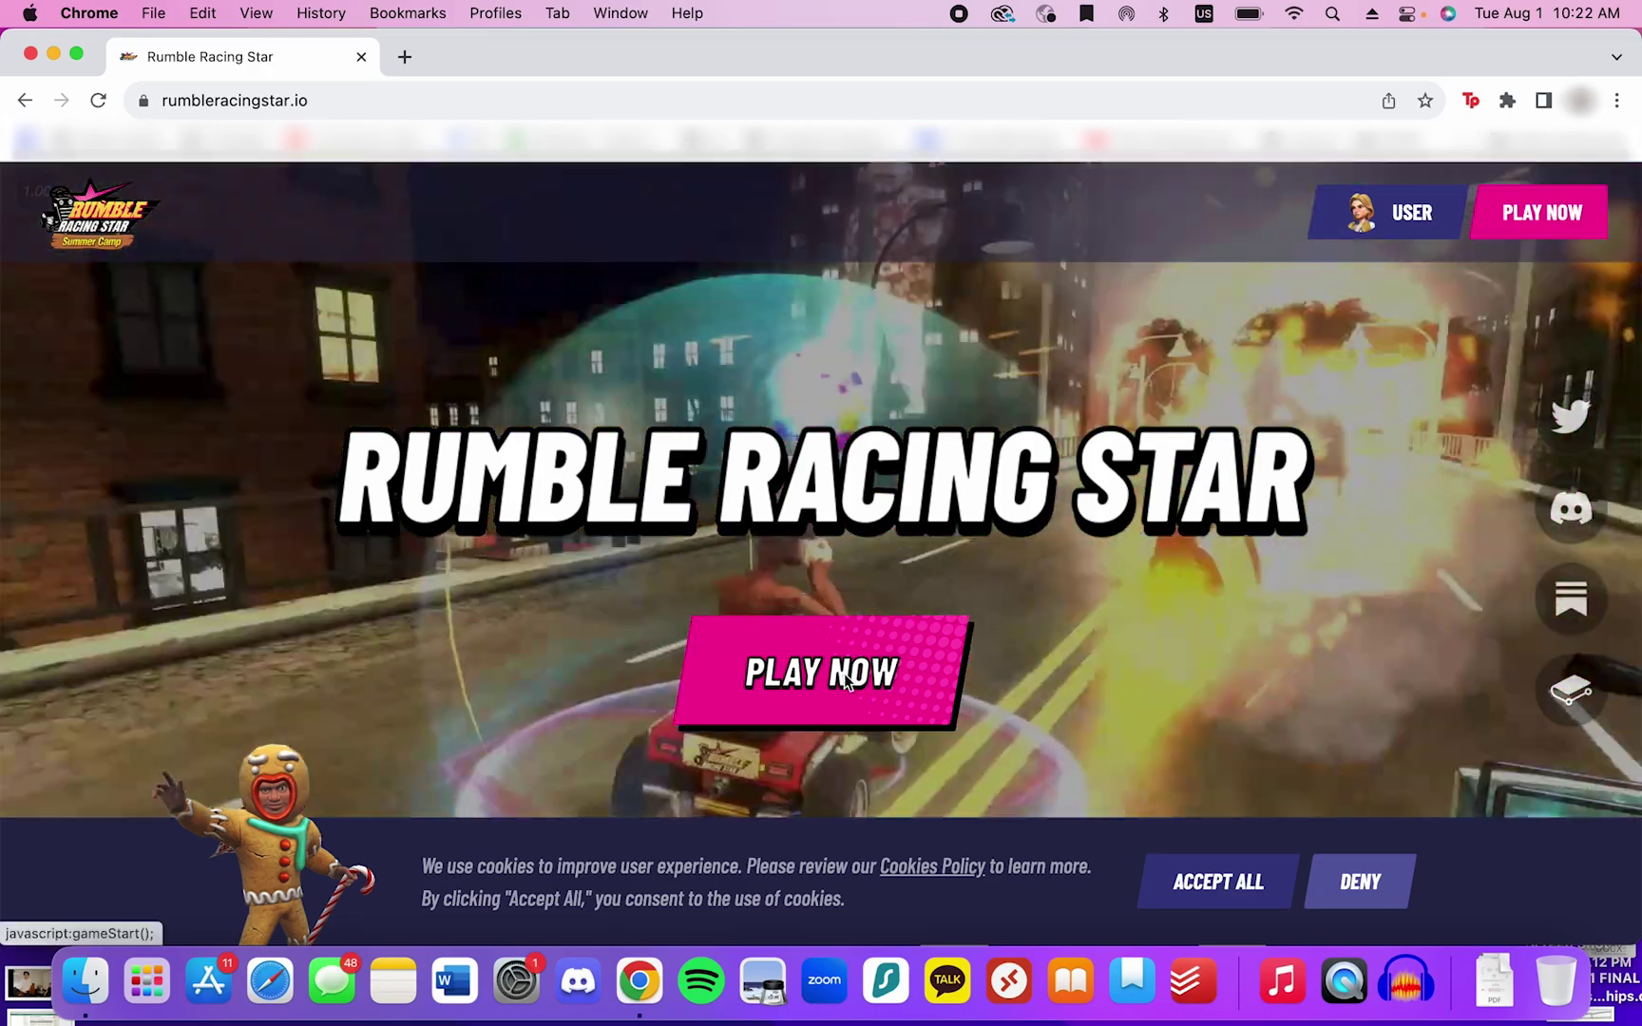
- Download the Mac launcher package launcher.pkg from the Play Now dialog and open it
{"action": "left_click", "coordinate": [844, 674]}
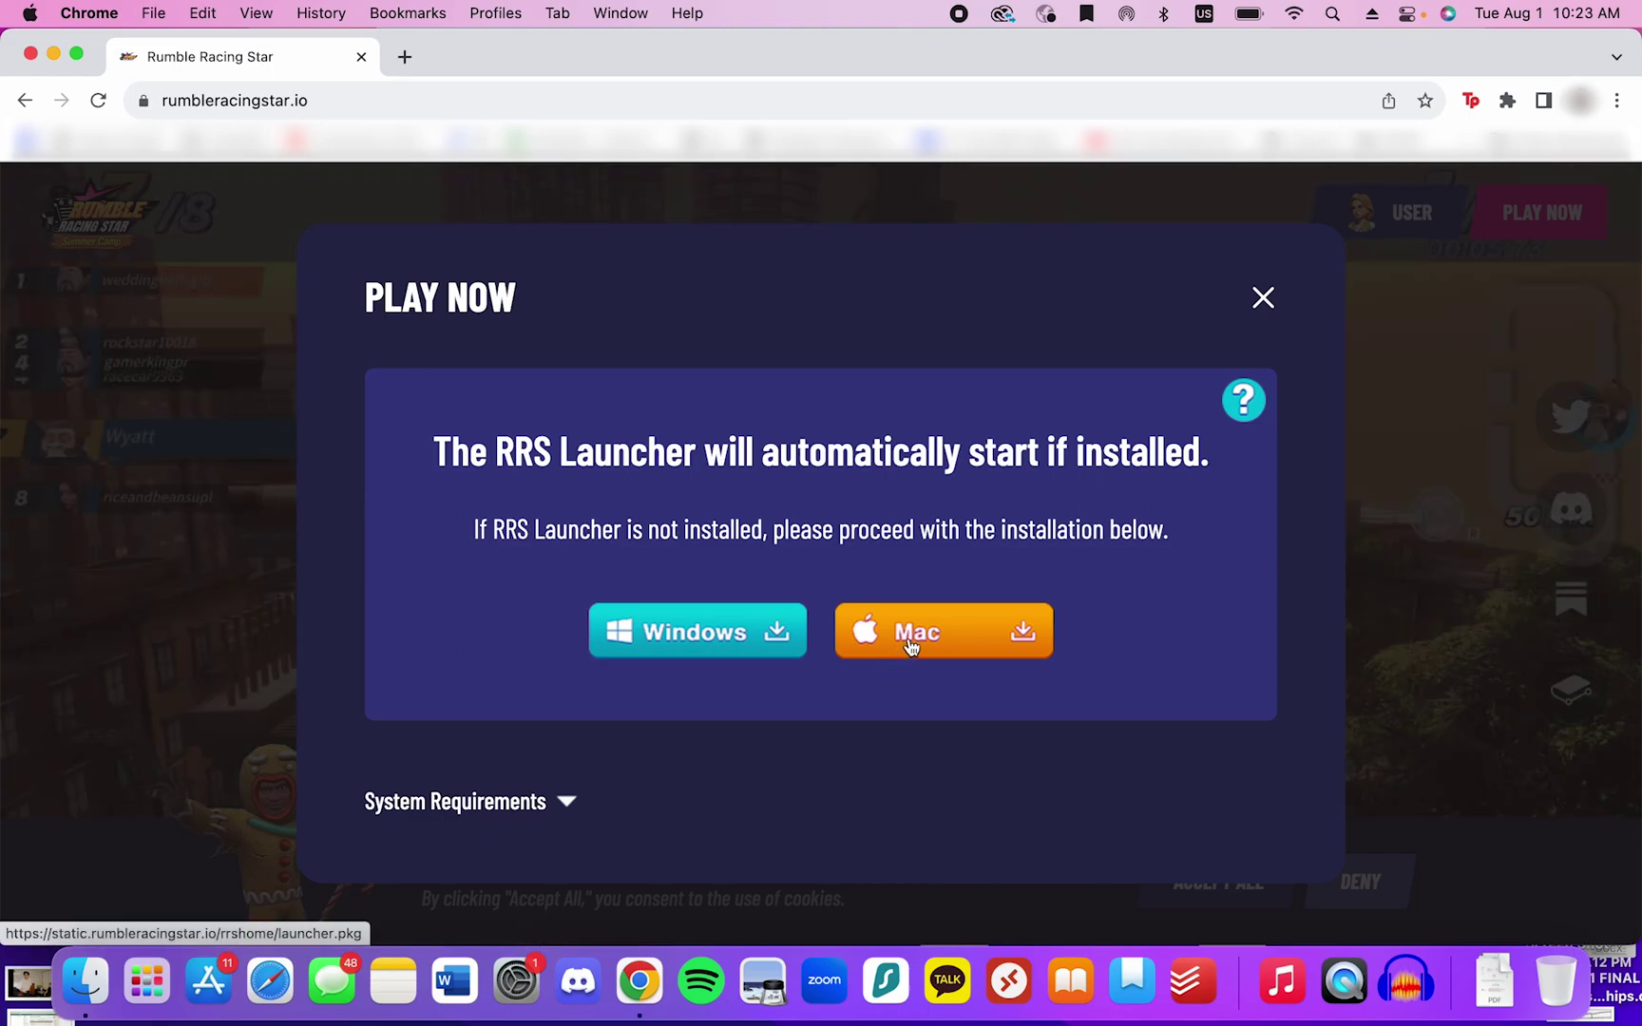
{"action": "left_click", "coordinate": [910, 646]}
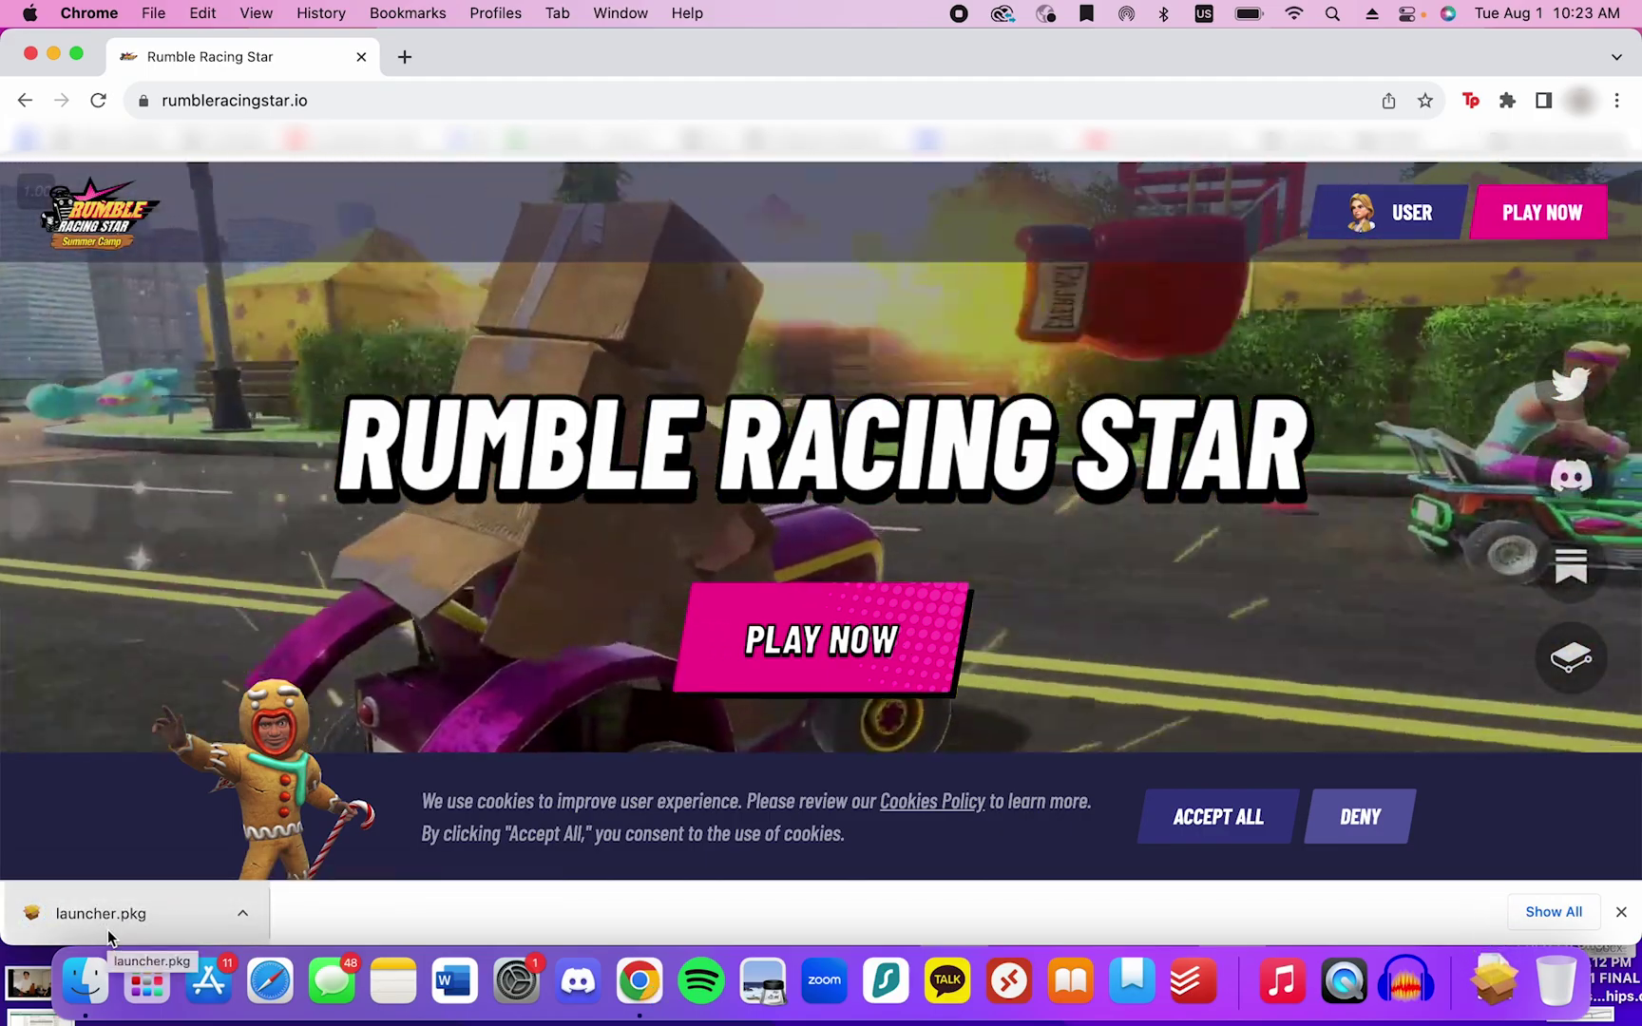
{"action": "left_click", "coordinate": [108, 929]}
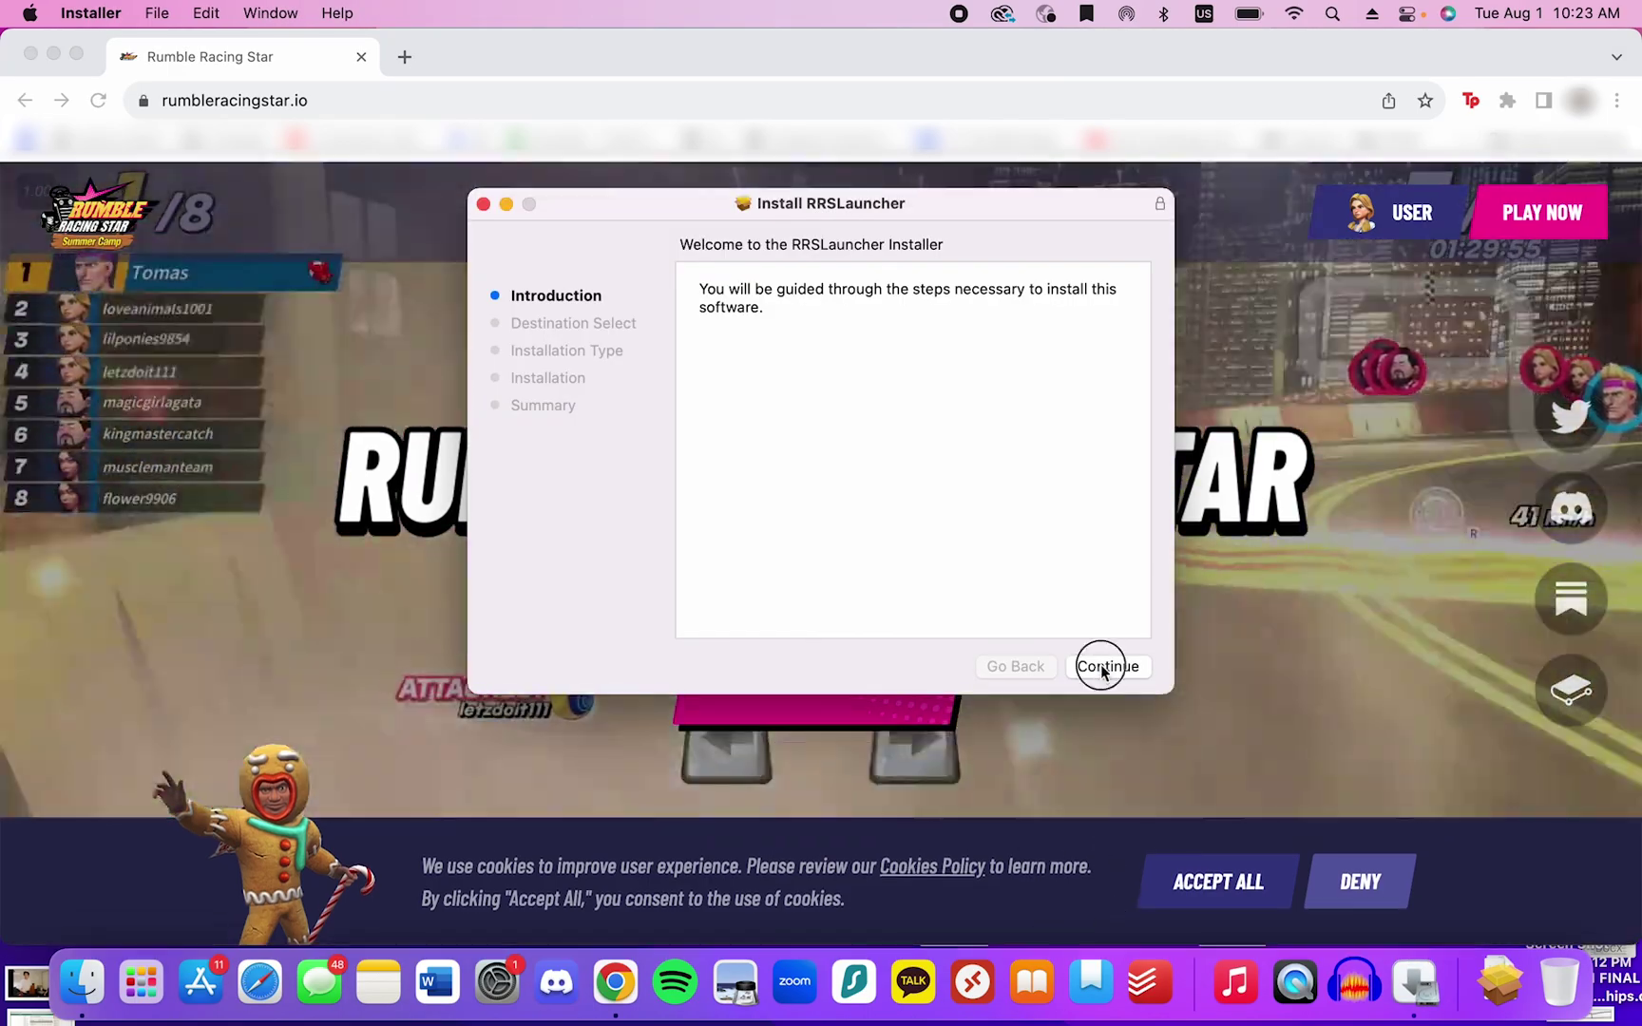
- Install RRSLauncher with the account password, then close the installer and trash launcher.pkg
{"action": "left_click", "coordinate": [1104, 666]}
{"action": "left_click", "coordinate": [1100, 666]}
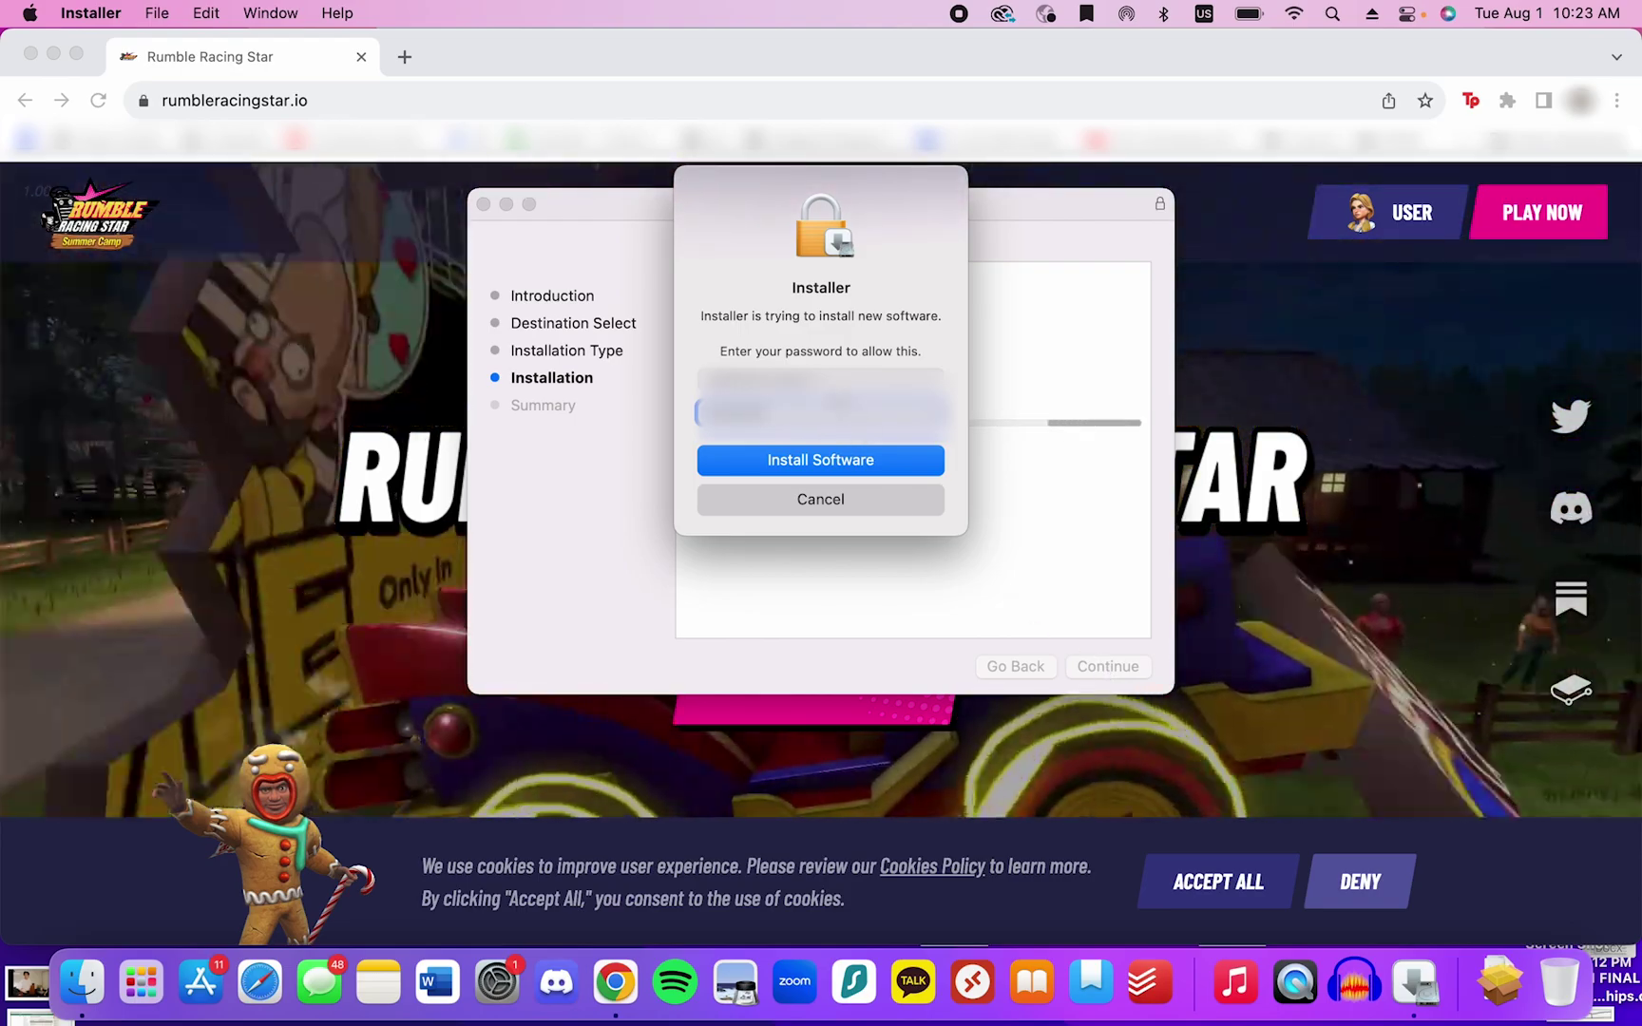
{"action": "left_click", "coordinate": [794, 460]}
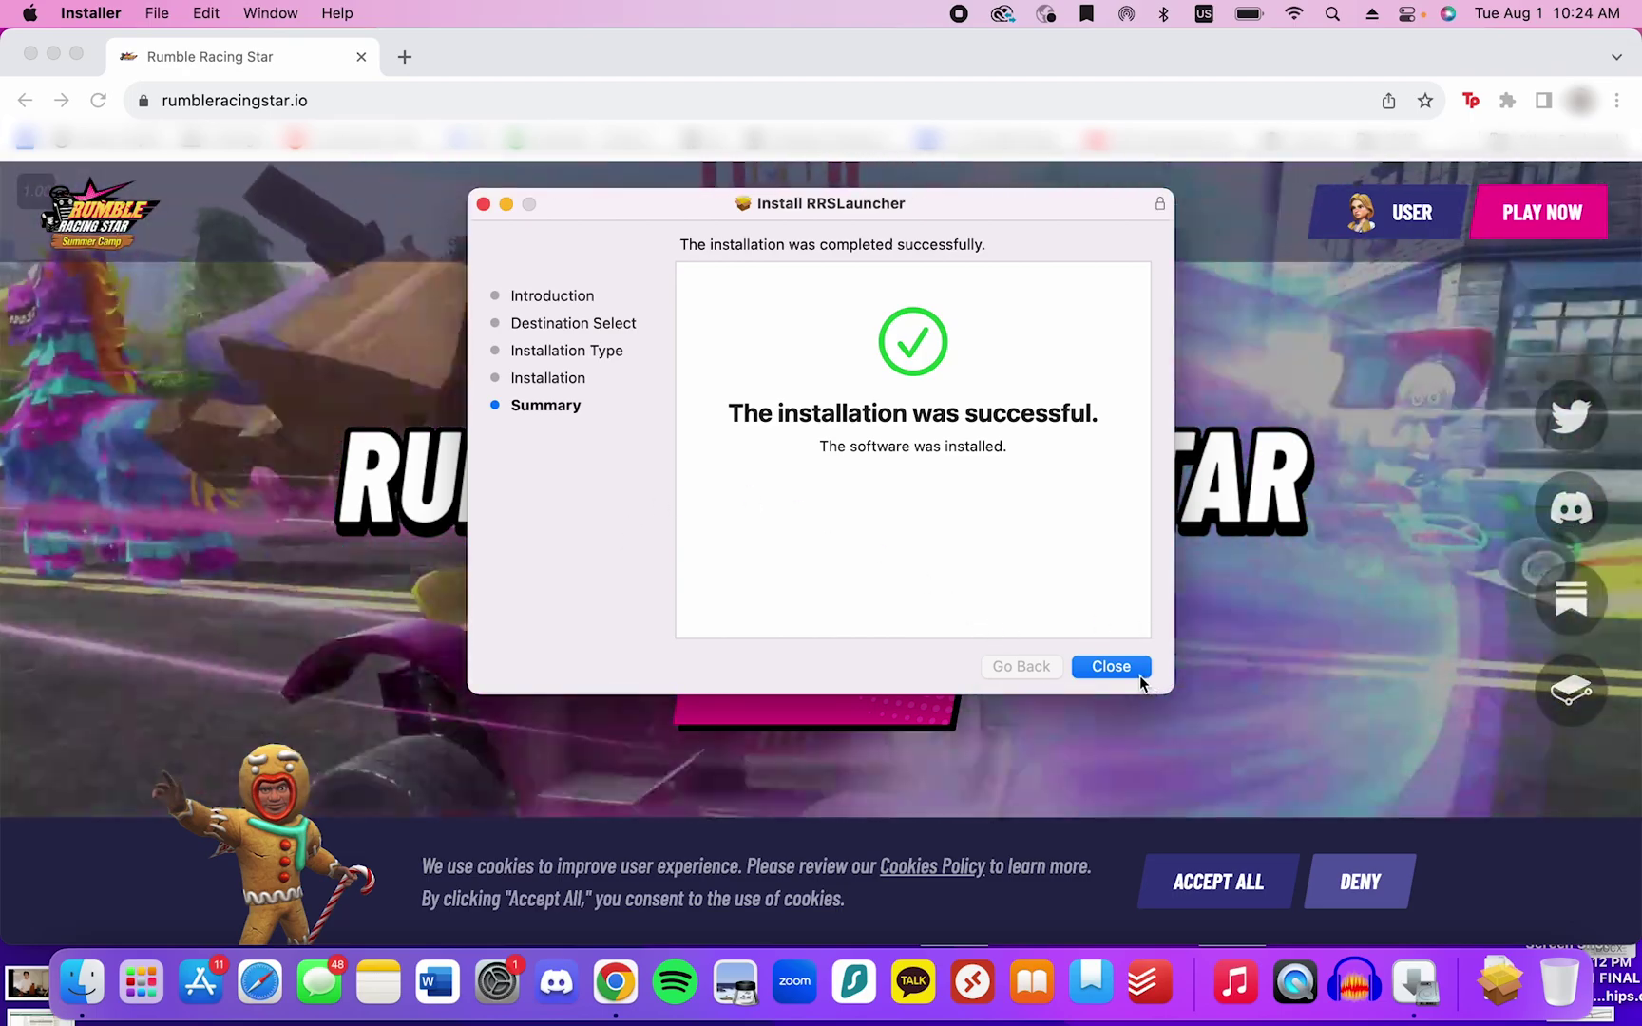
{"action": "left_click", "coordinate": [1140, 676]}
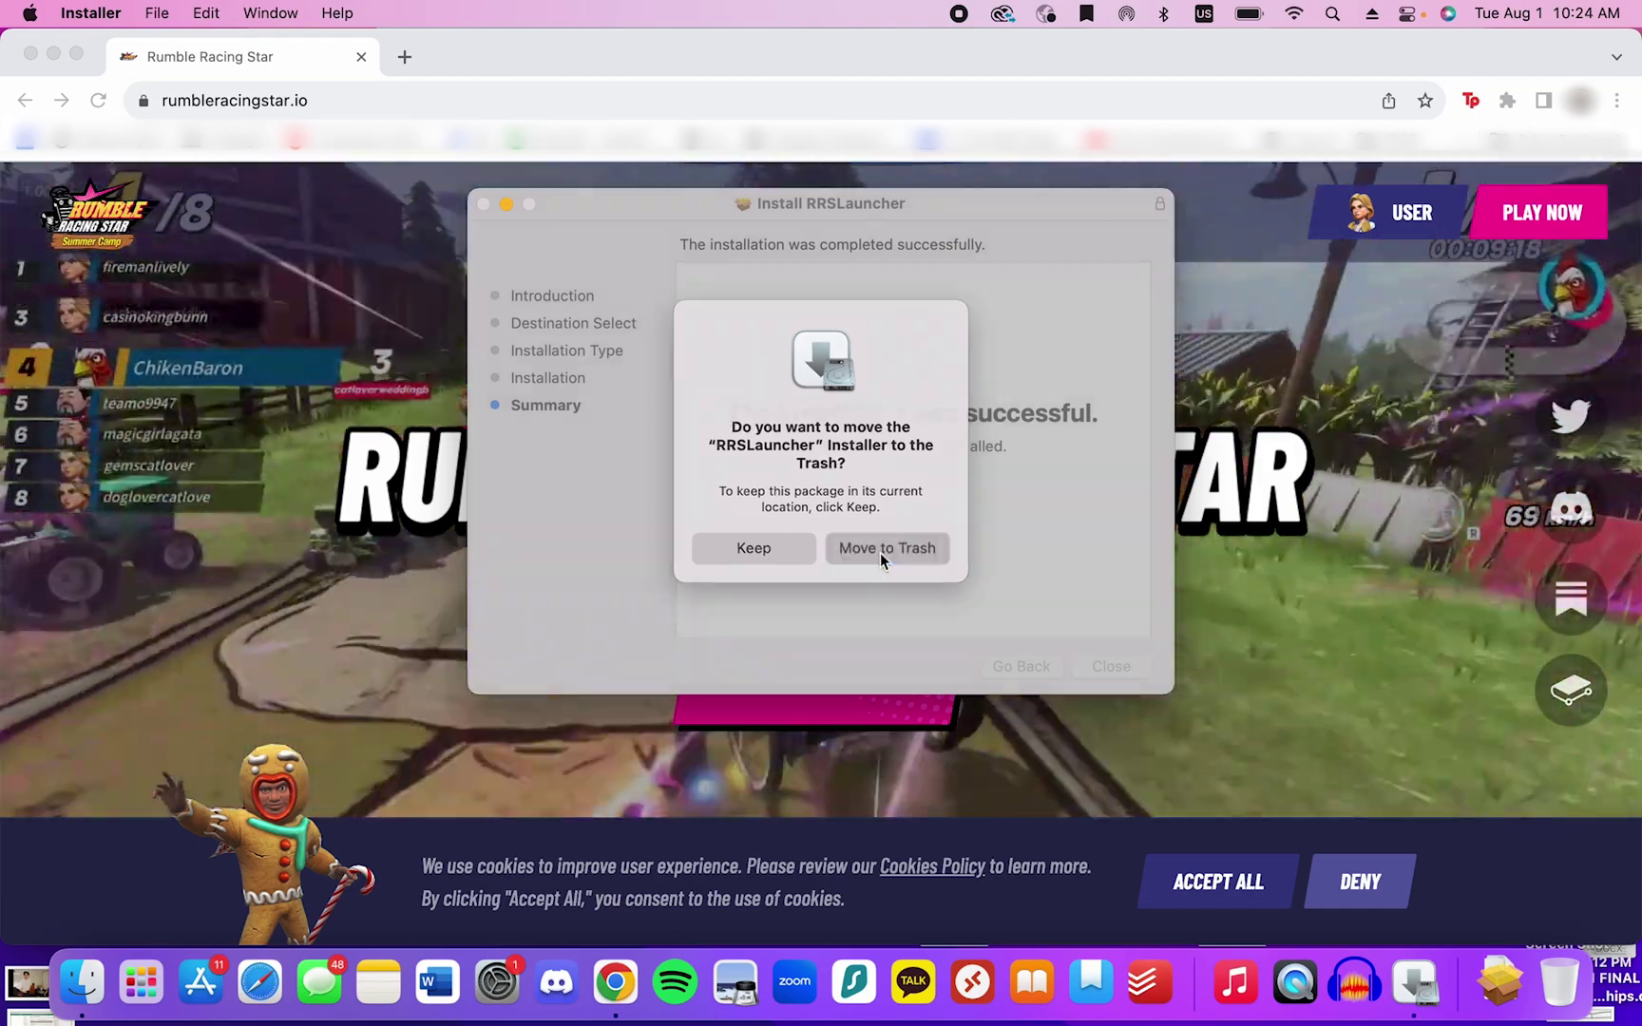
{"action": "left_click", "coordinate": [880, 551]}
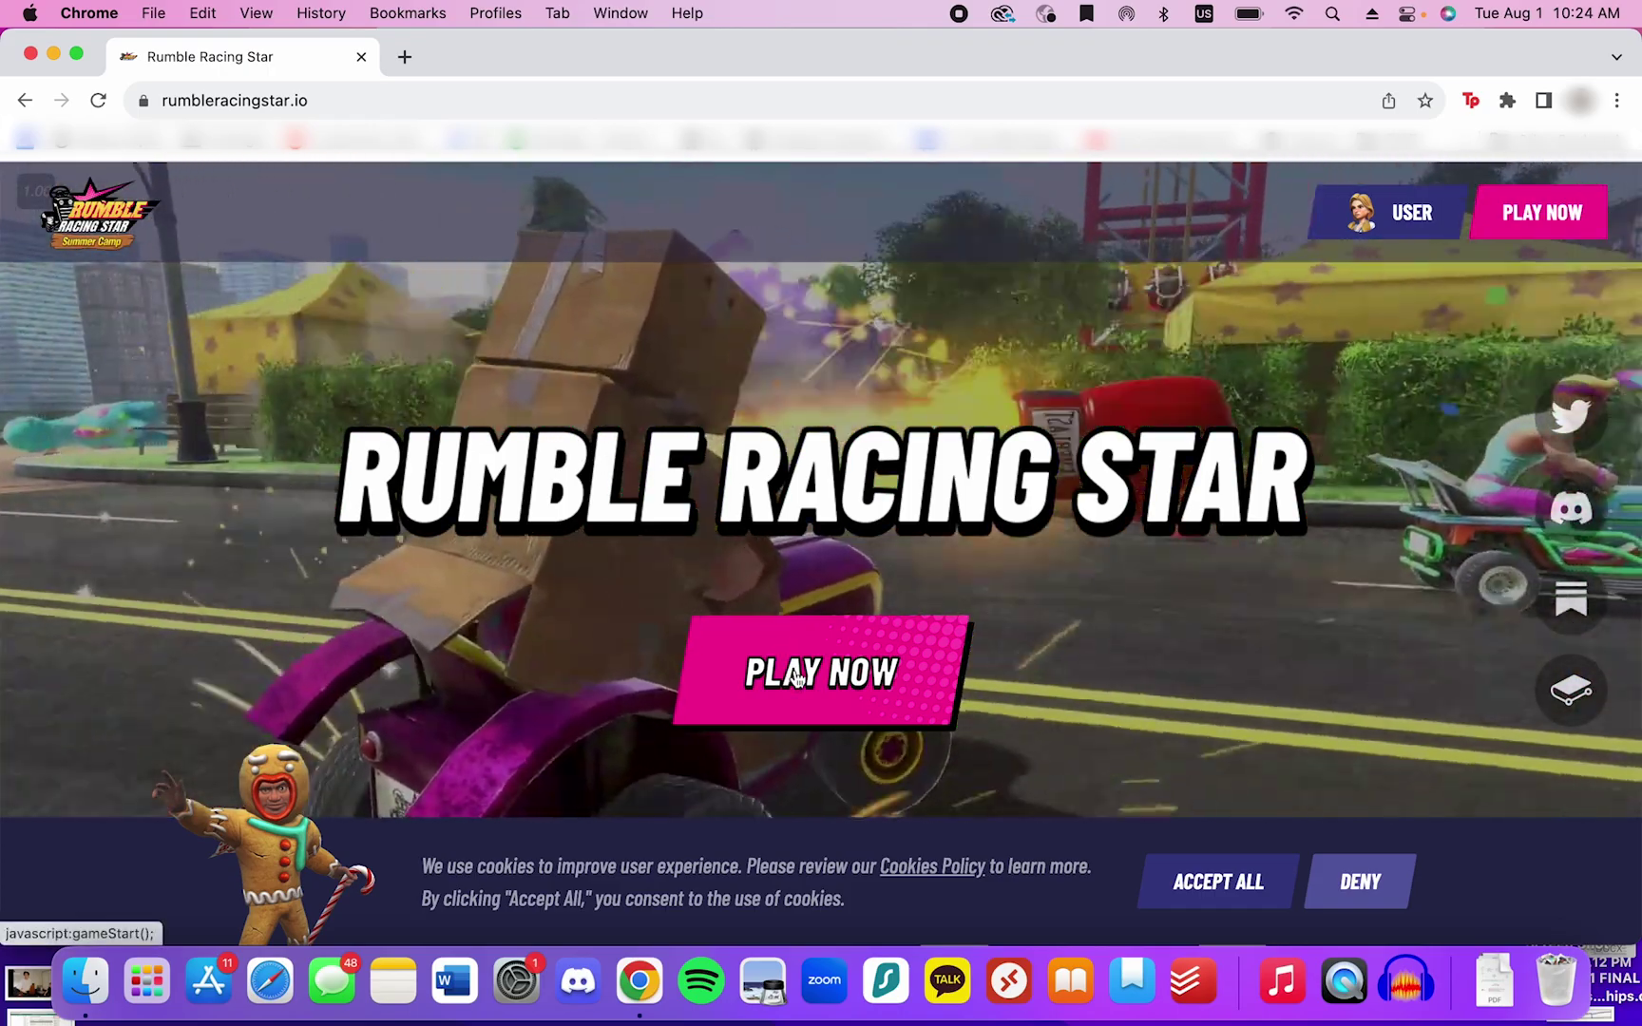
- Launch the game from the site's central PLAY NOW button, triggering the Open RRSLauncher? prompt
{"action": "left_click", "coordinate": [796, 676]}
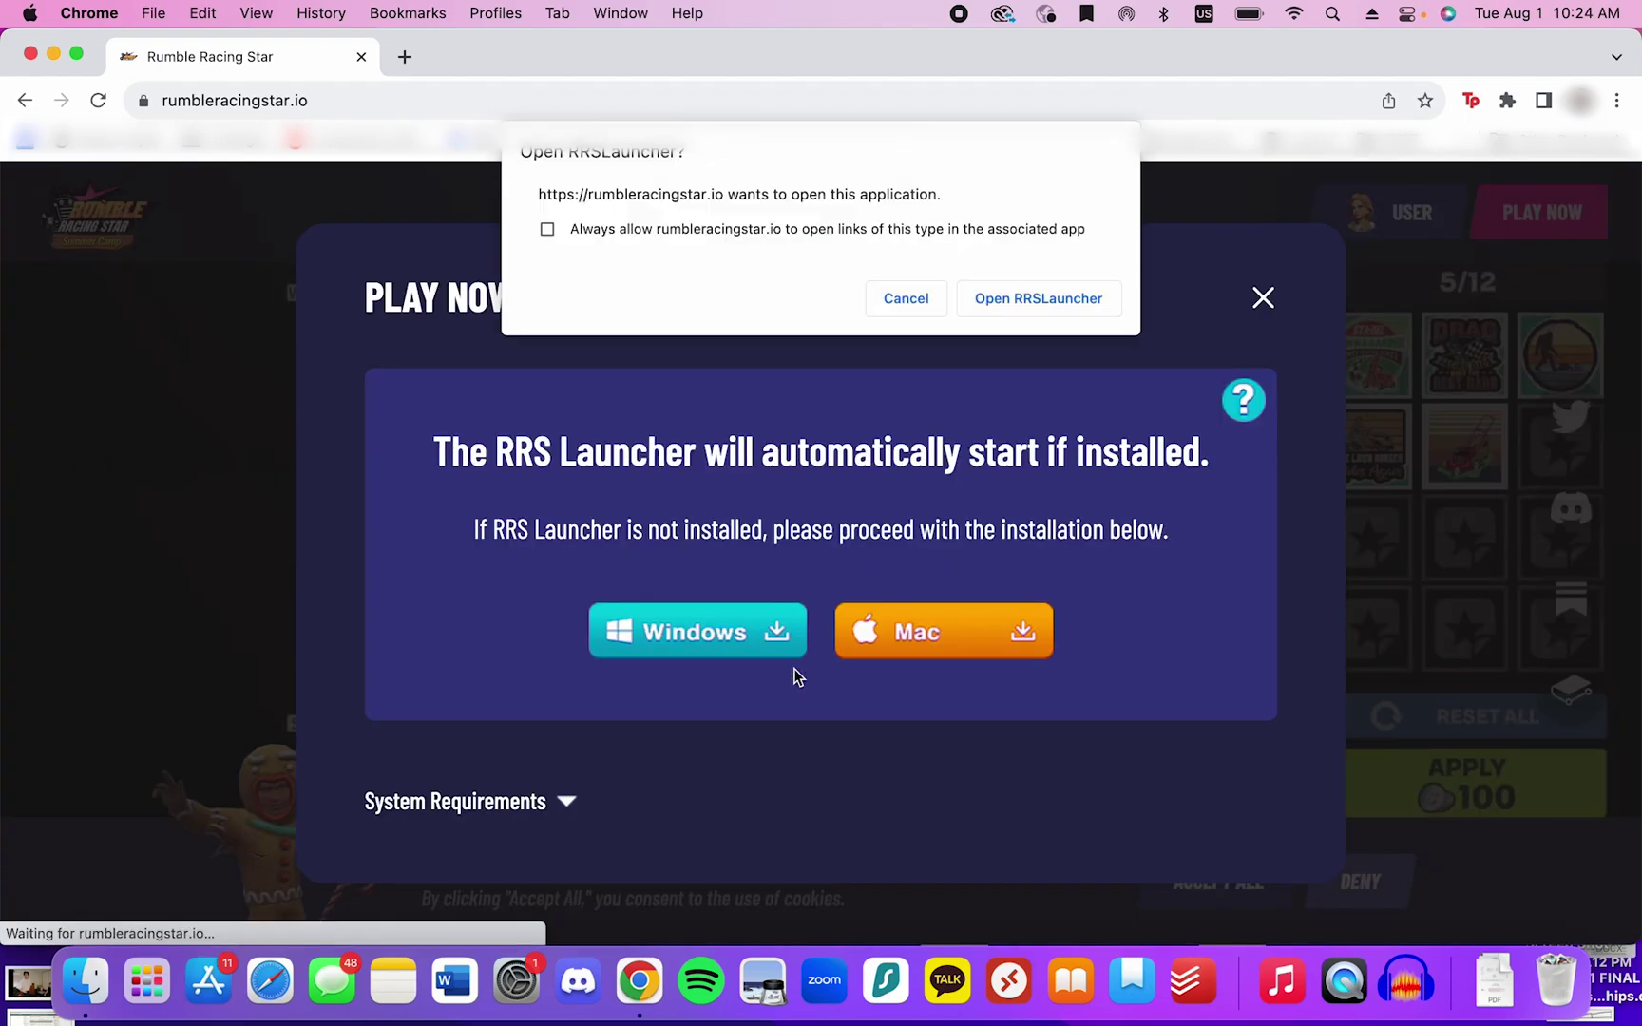